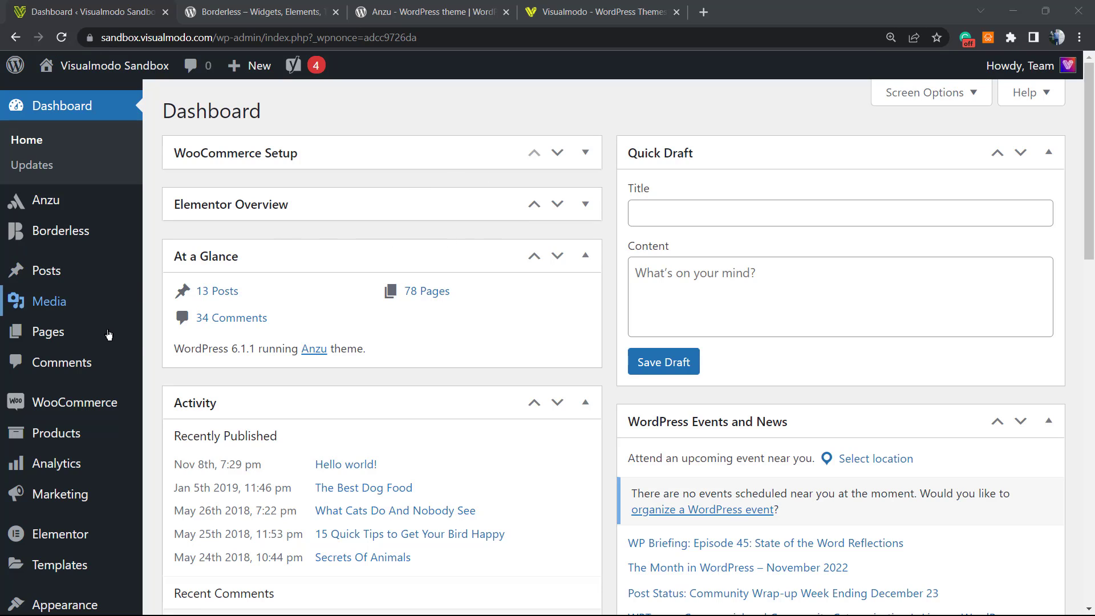
- Open the page for adding new plugins and search for "Weather Effect"
scroll(57, 268, down, 1)
scroll(57, 340, down, 1)
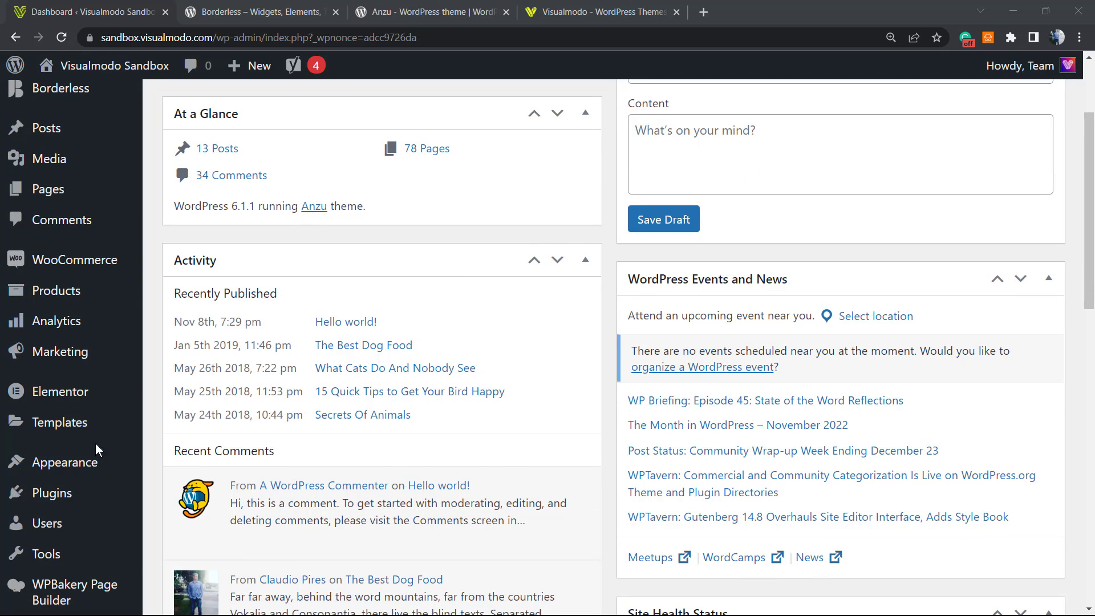
mouse_move(53, 498)
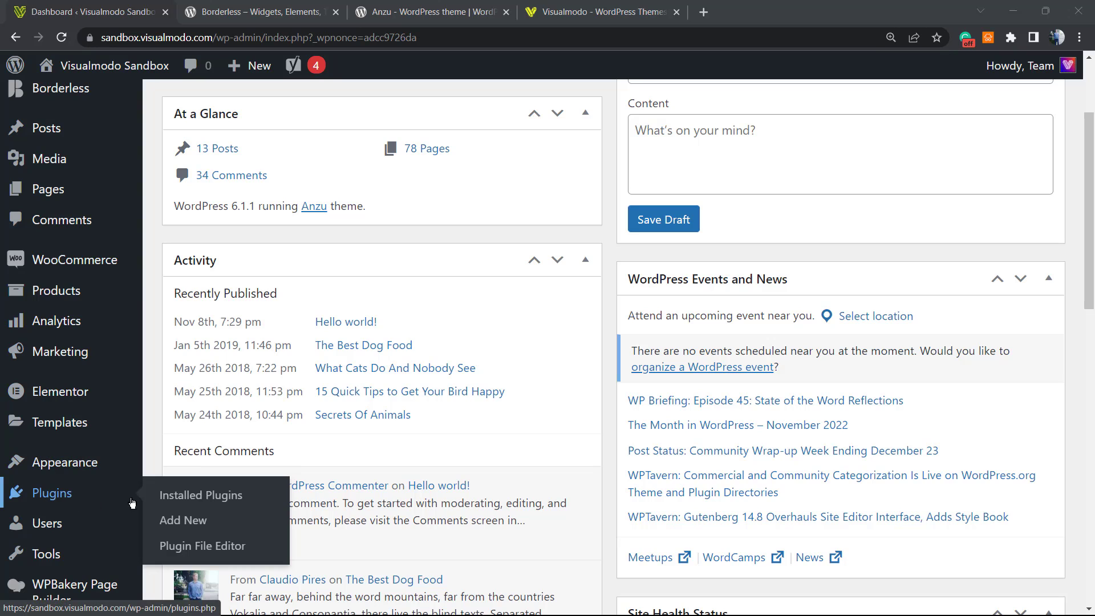
click(190, 522)
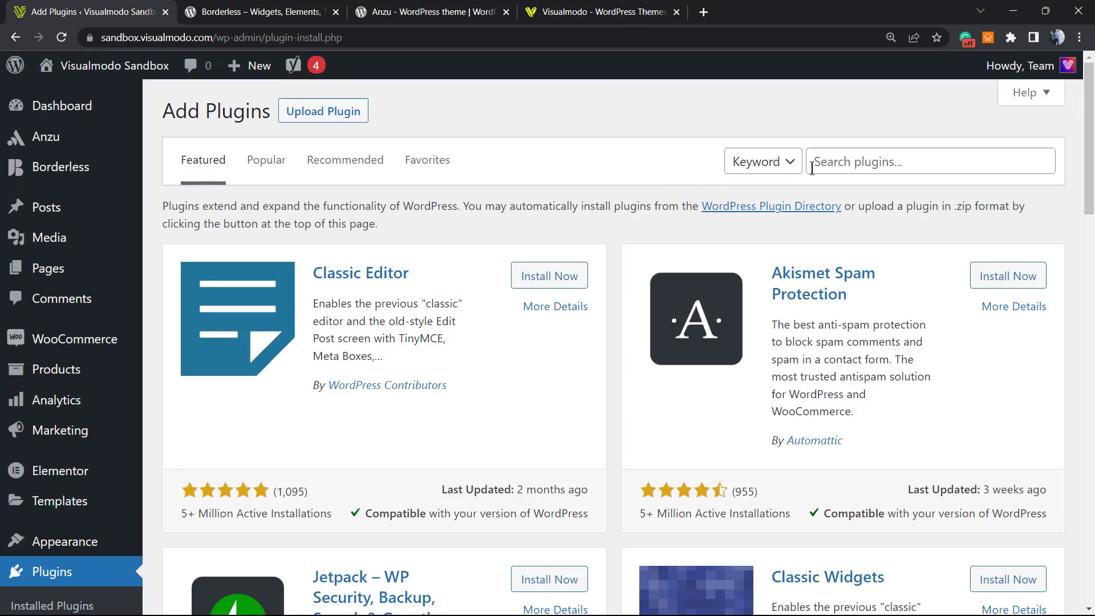
click(856, 165)
text(Weather Effect)
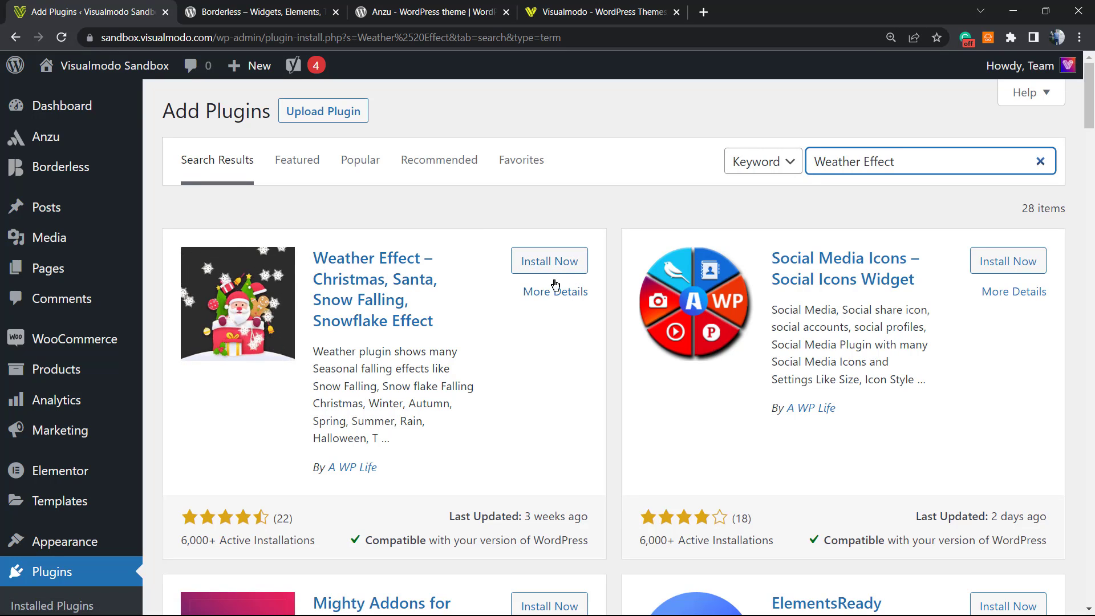
- Install and activate the Weather Effect – Christmas, Santa, Snow Falling, Snowflake Effect plugin
click(549, 261)
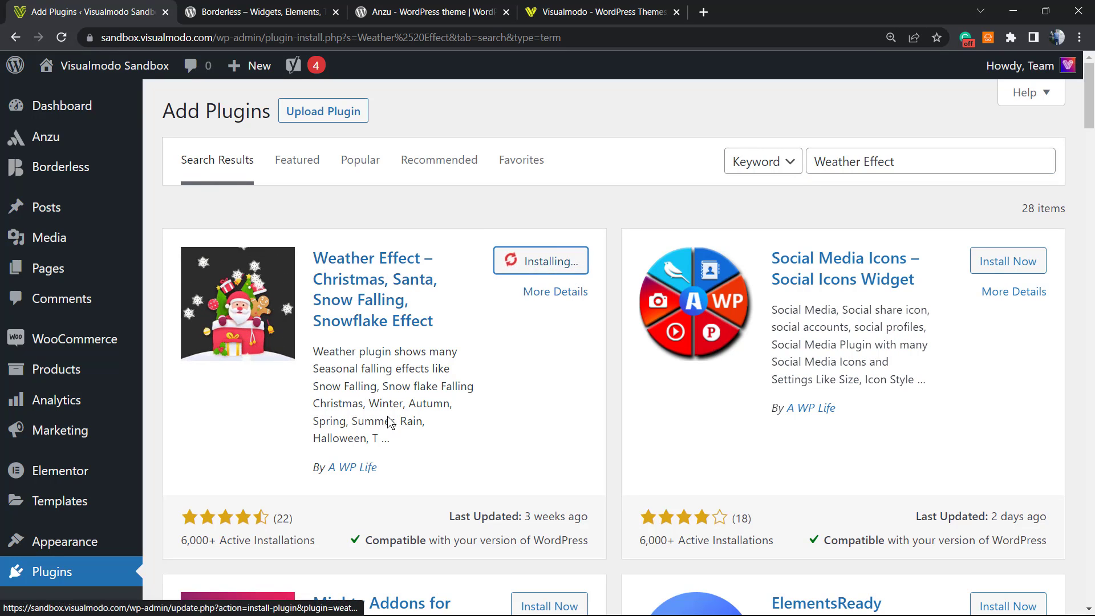
drag(384, 468, 313, 465)
click(416, 454)
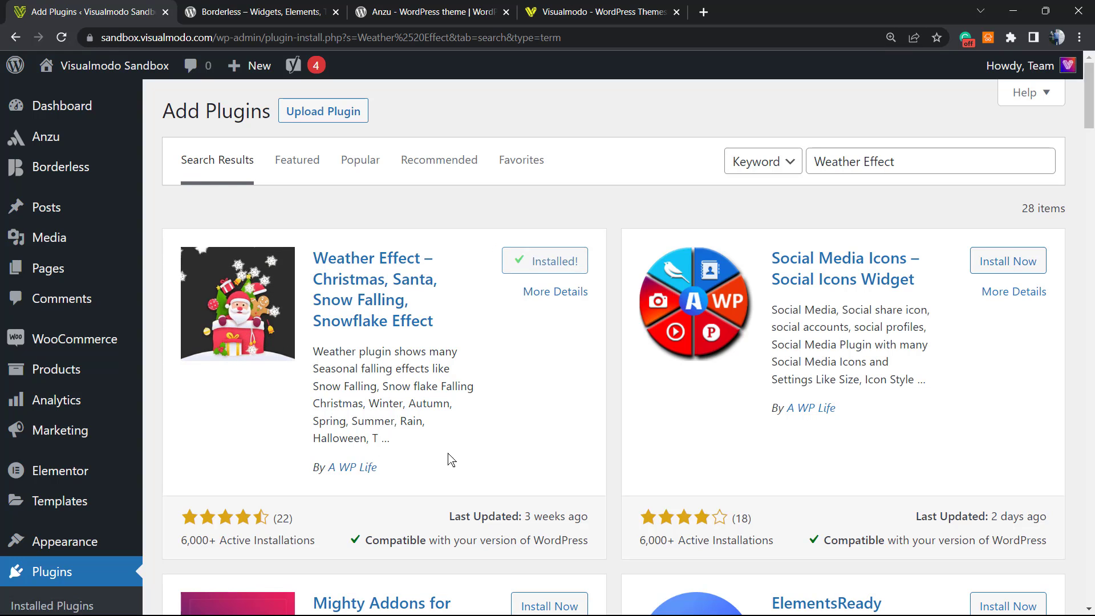
drag(398, 463, 531, 415)
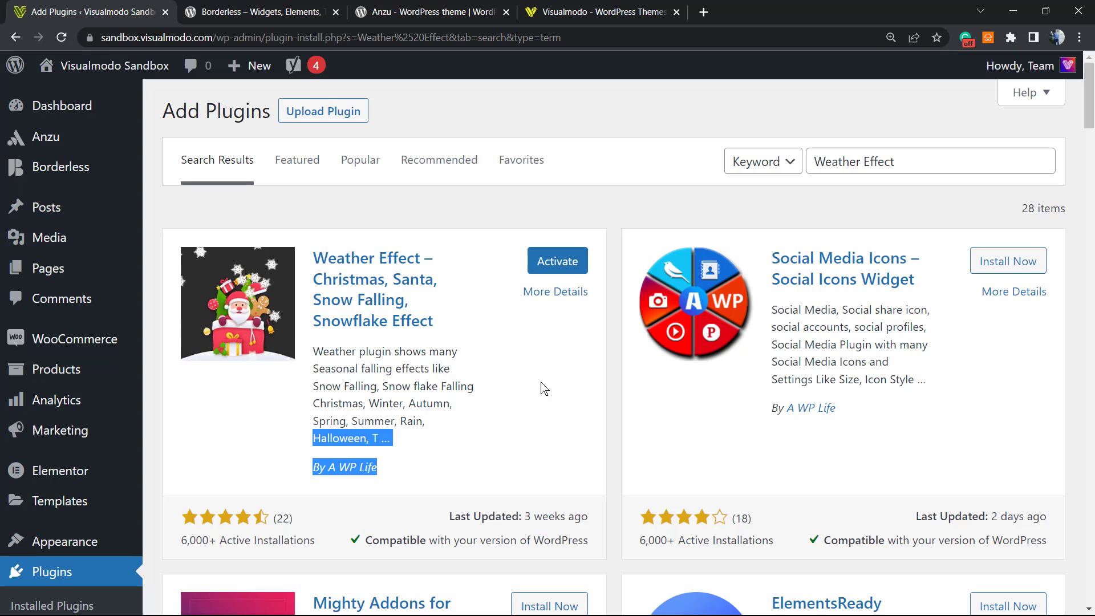
click(548, 264)
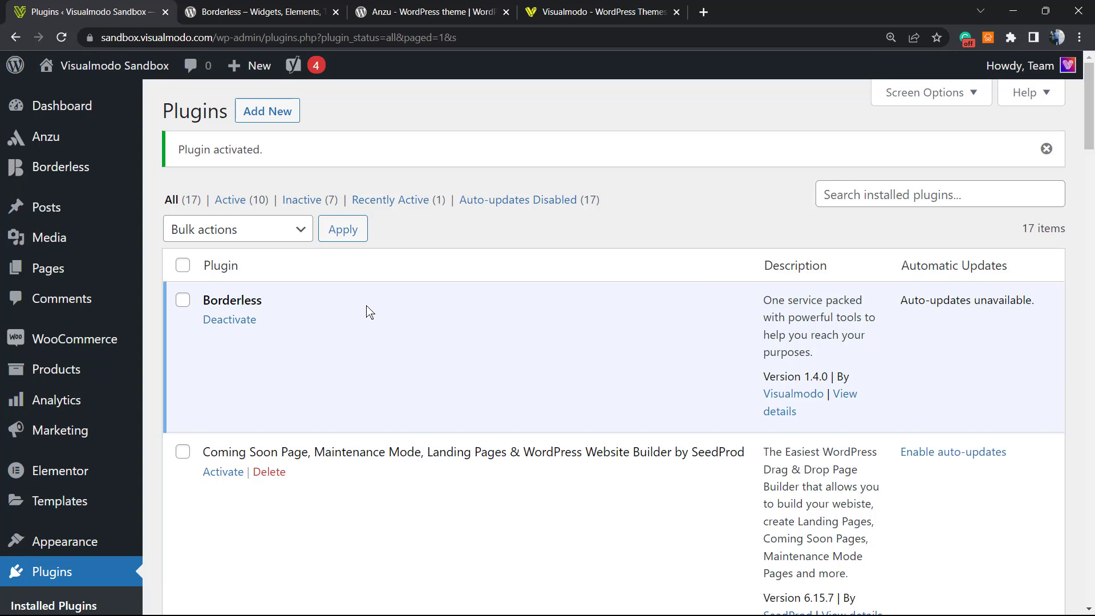
- Open the configuration settings of the Weather Effect plugin
scroll(328, 337, down, 7)
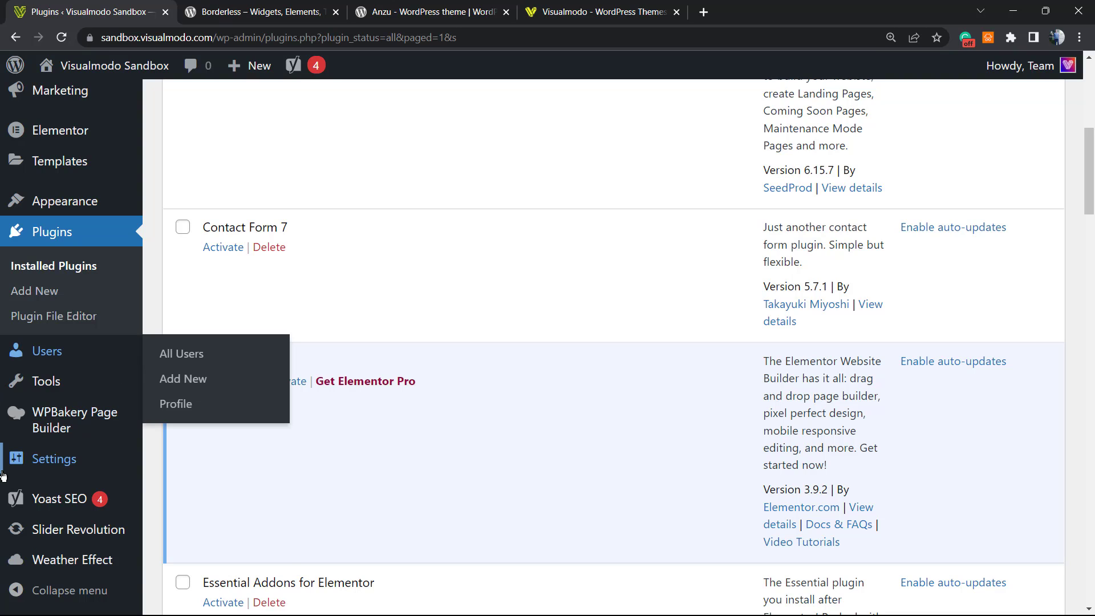
mouse_move(83, 458)
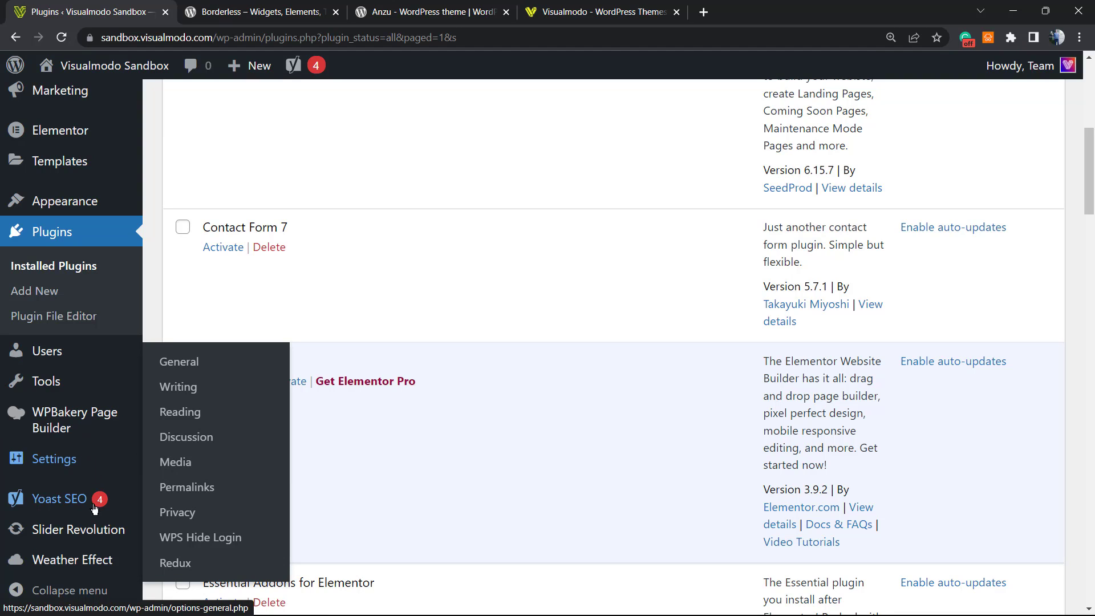
mouse_move(98, 565)
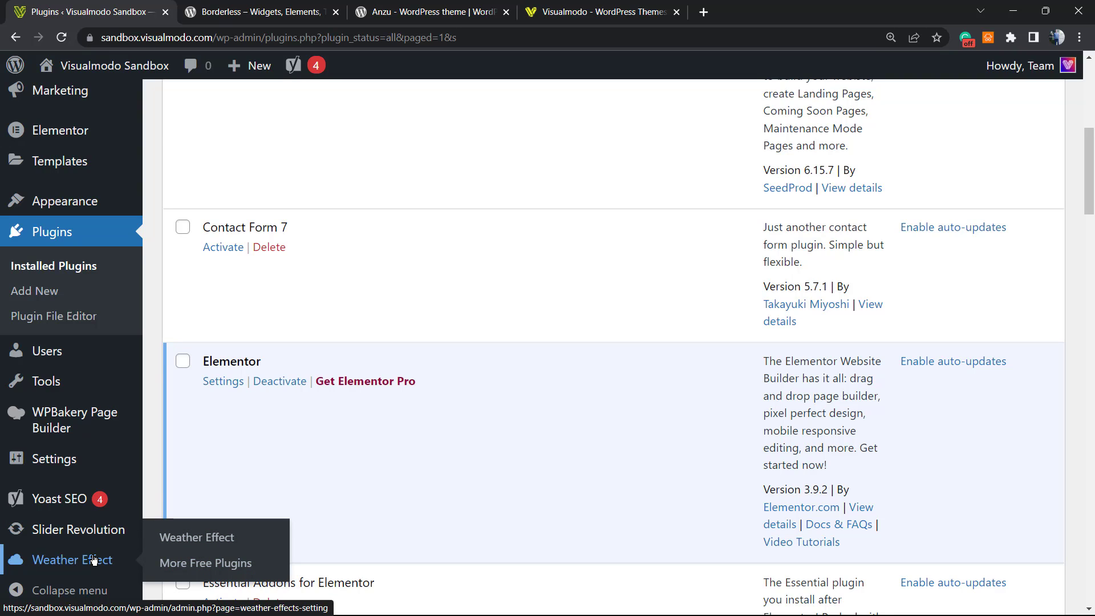
click(94, 560)
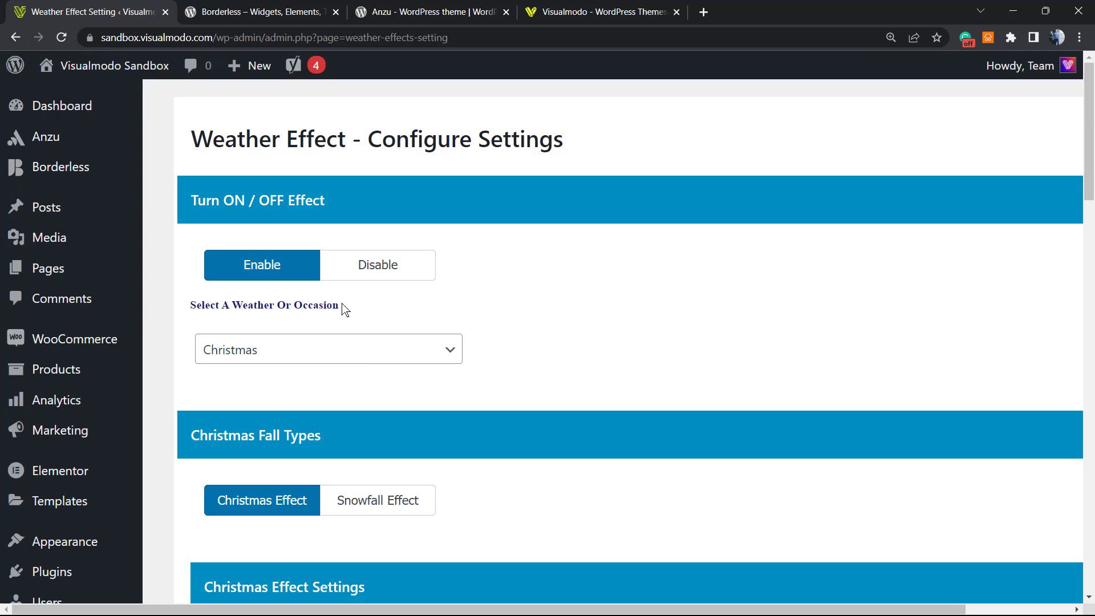
- Set the weather effect to Enable and choose New Year as the weather or occasion
click(389, 270)
click(278, 270)
scroll(503, 264, down, 2)
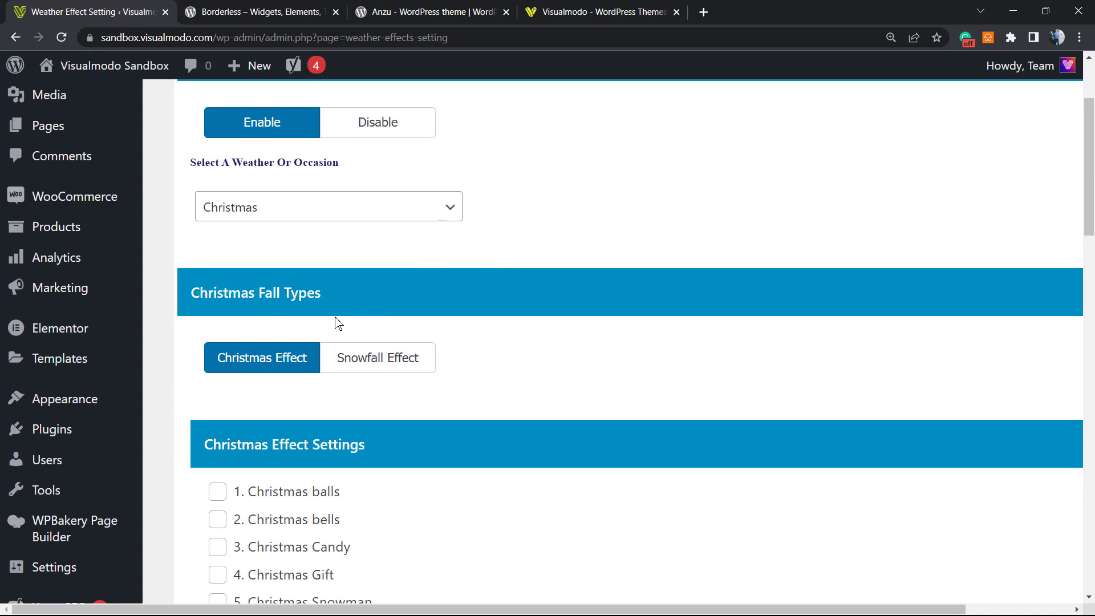
click(317, 204)
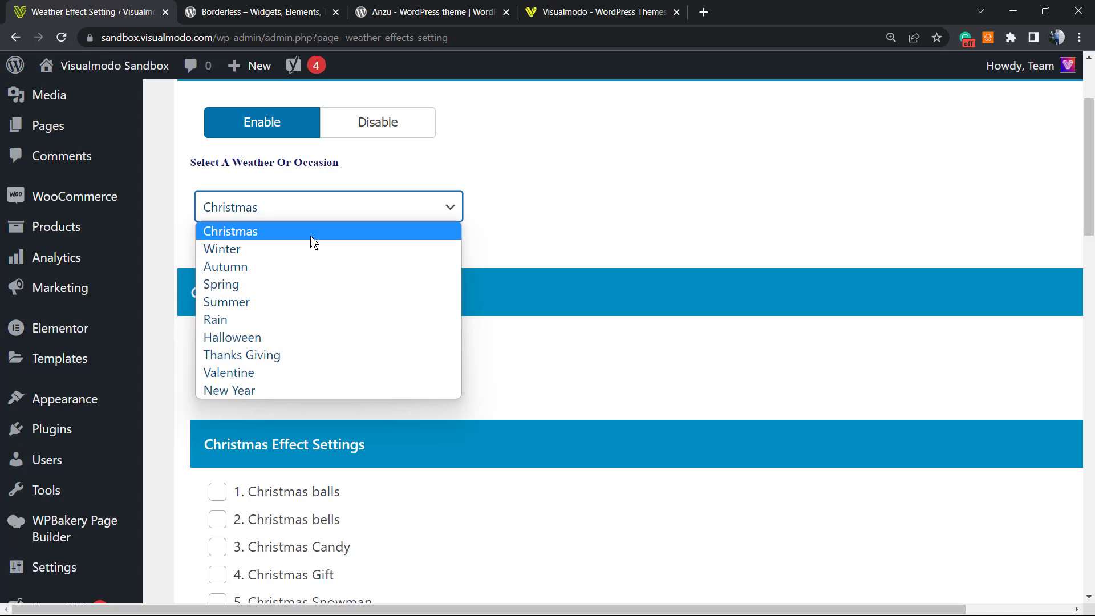
click(292, 390)
scroll(322, 263, up, 1)
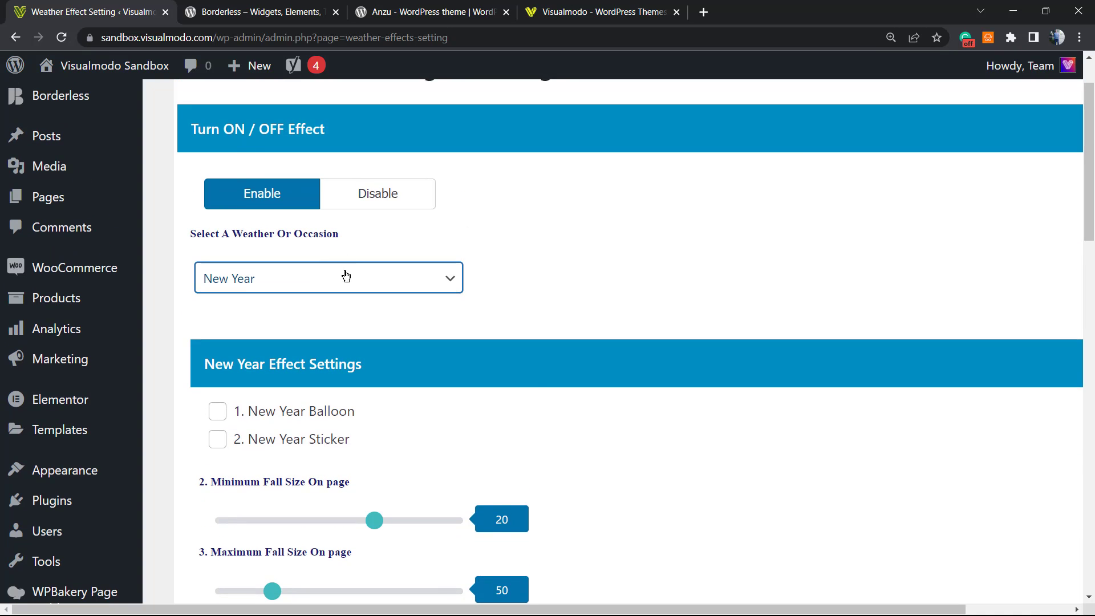
scroll(344, 274, down, 1)
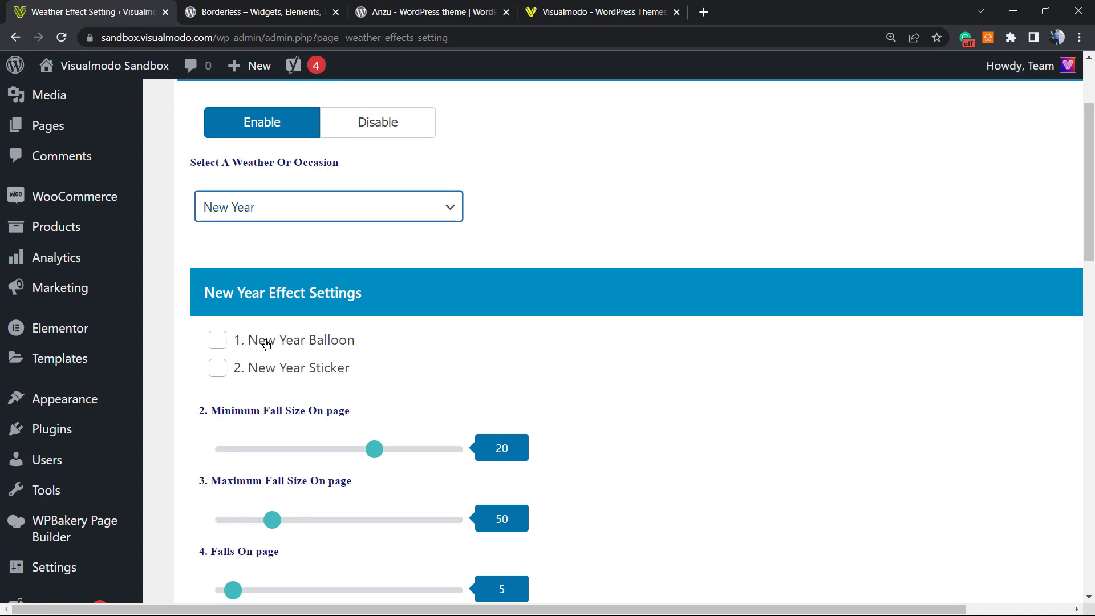
- Try the New Year Balloon and New Year Sticker options in turn, switching each one off again
click(218, 340)
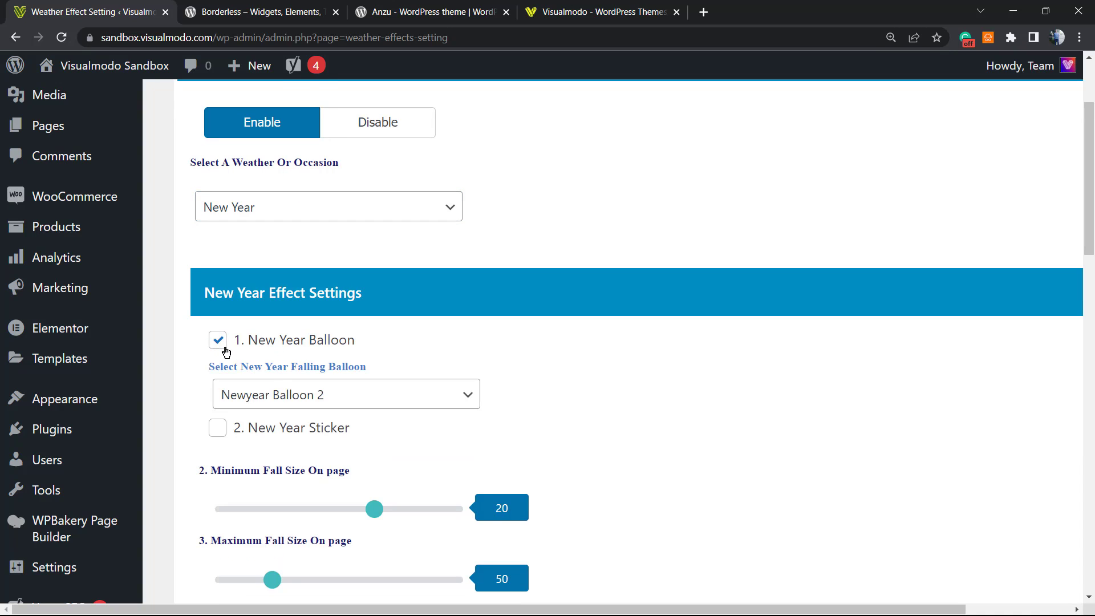
click(225, 342)
click(221, 368)
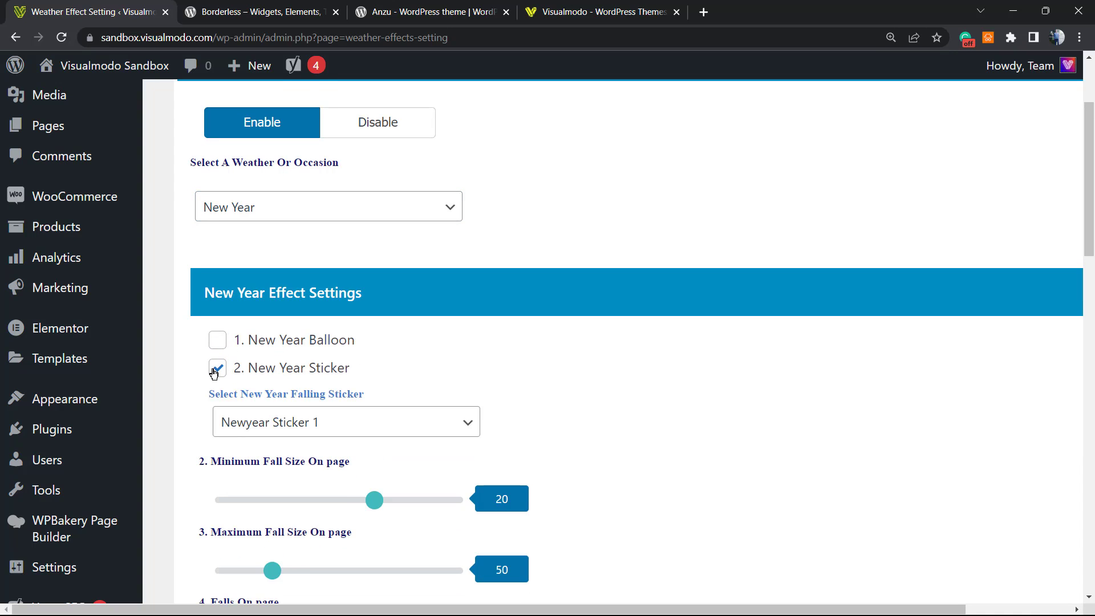
click(213, 374)
- Save the New Year effect settings and open the site preview
scroll(506, 311, down, 6)
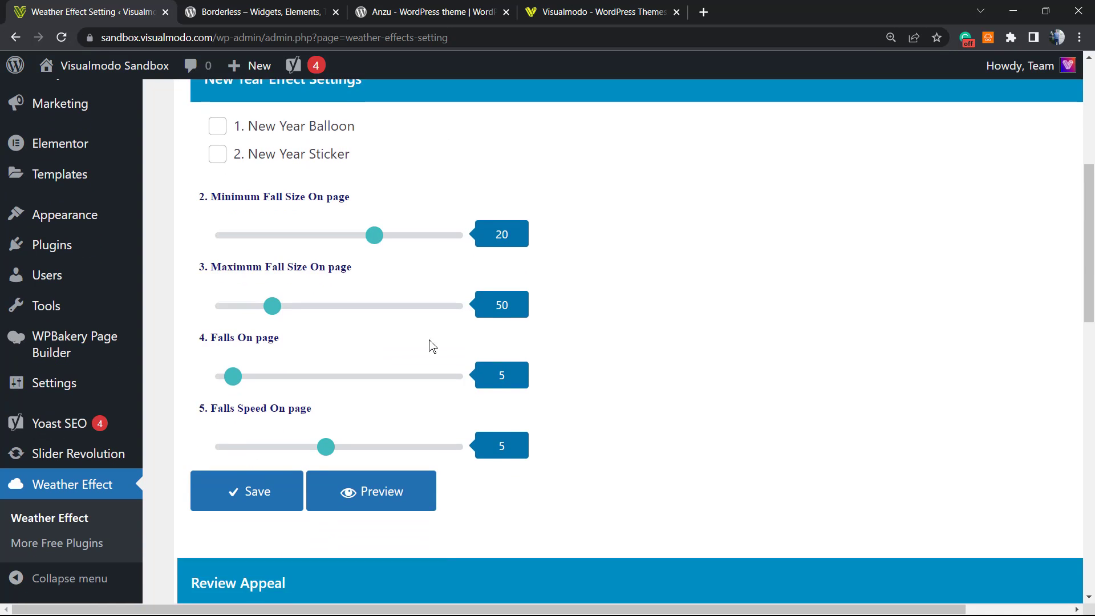
click(276, 349)
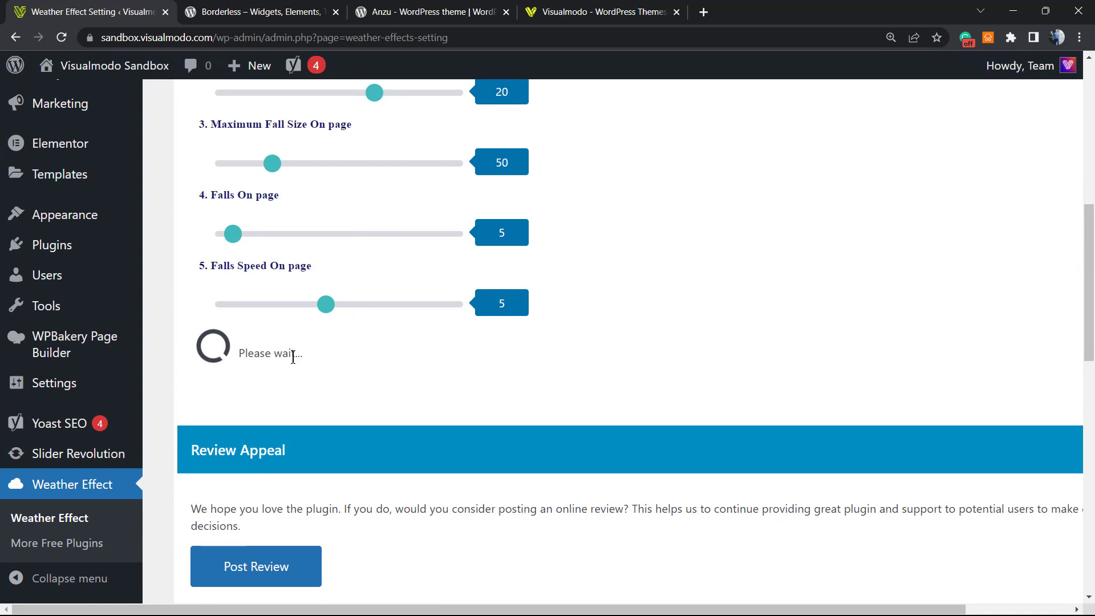
click(372, 356)
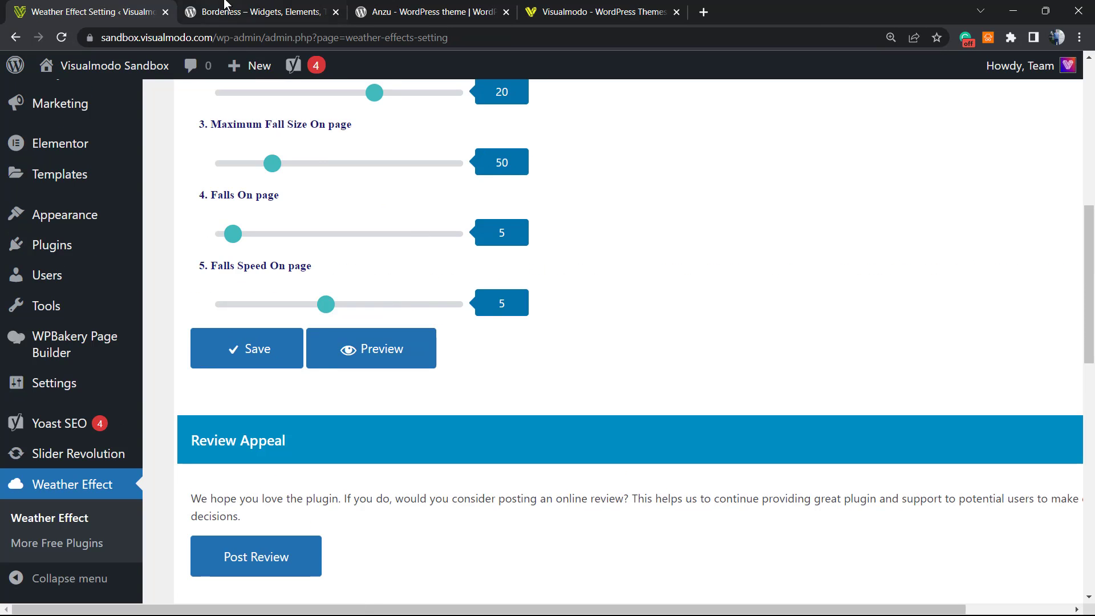
click(355, 358)
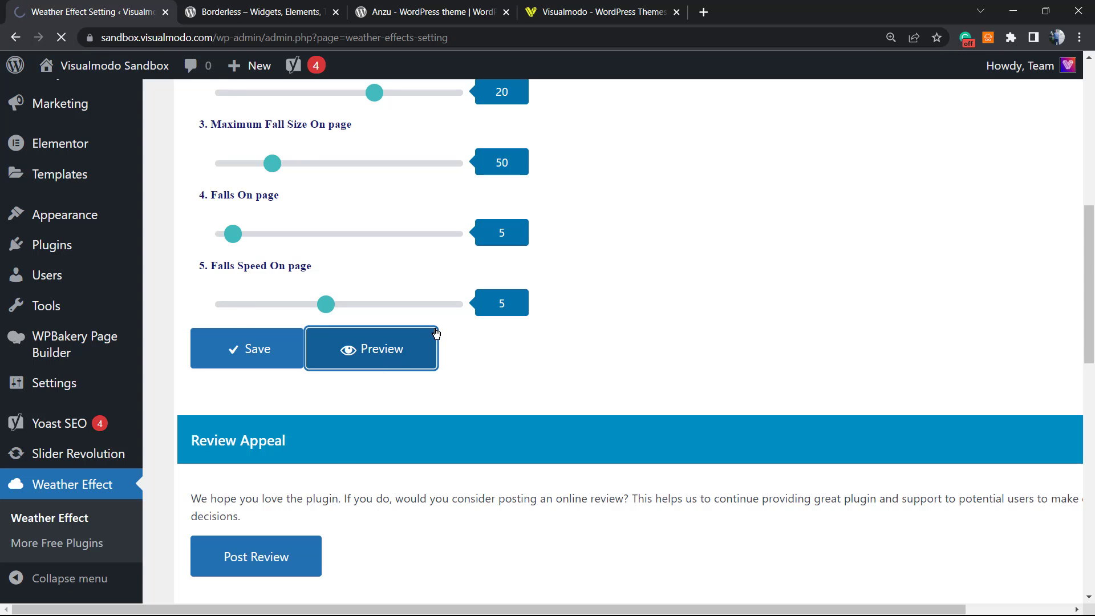
scroll(410, 325, down, 5)
scroll(391, 332, down, 4)
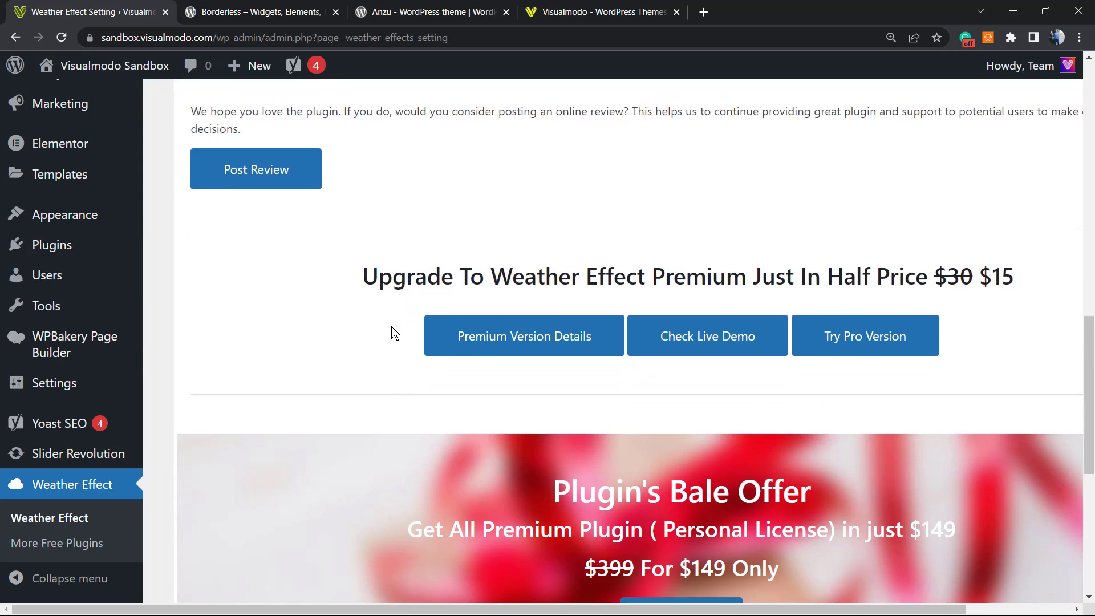
scroll(342, 326, up, 4)
scroll(309, 325, up, 12)
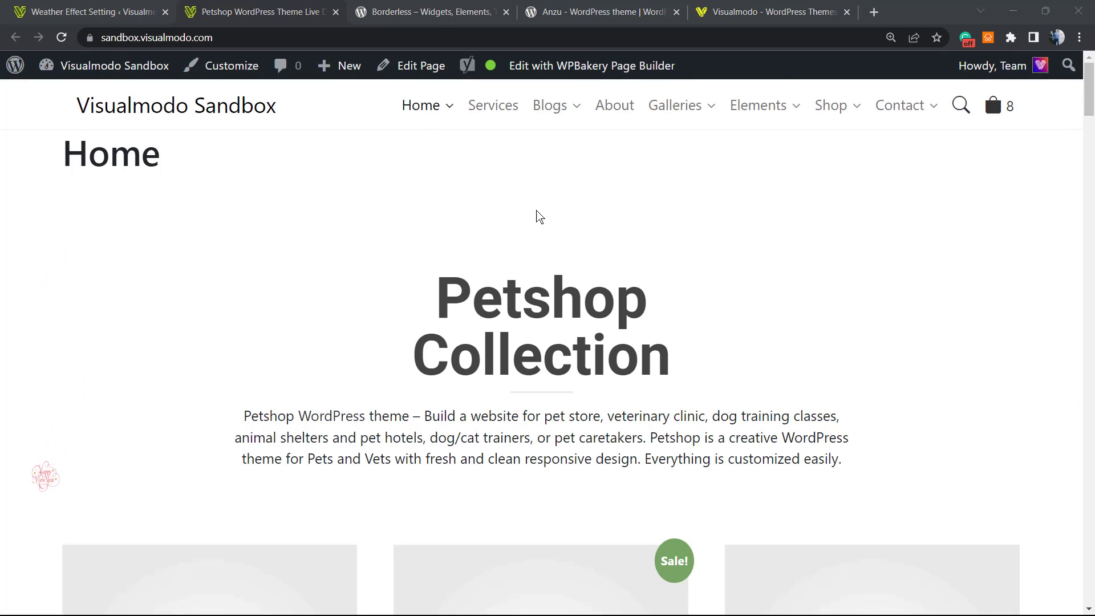
- Examine how the New Year falling effect looks along the previewed home page
scroll(194, 250, down, 7)
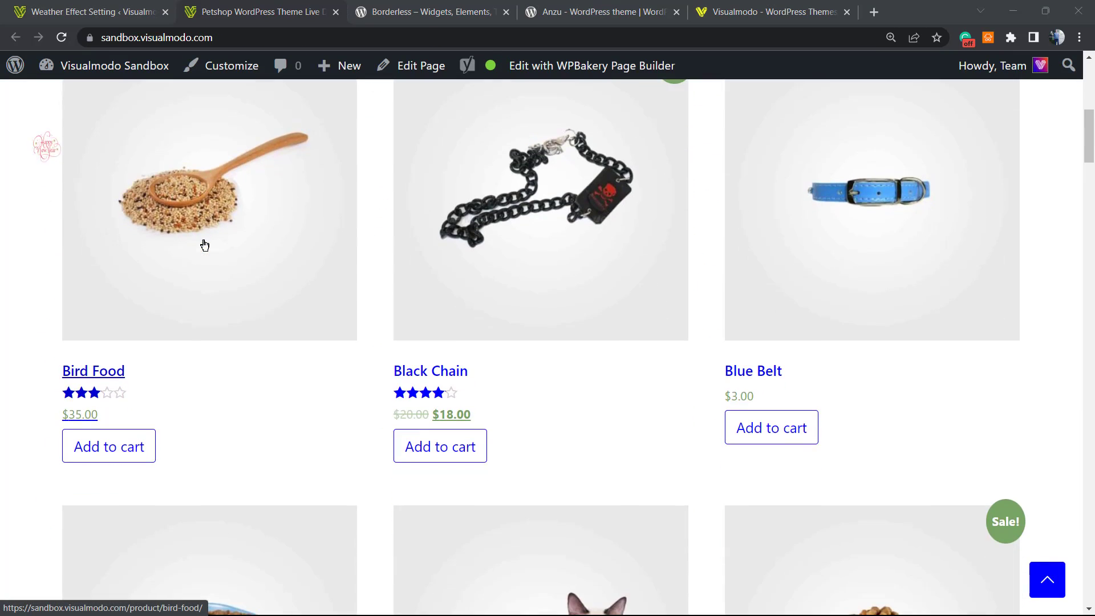
scroll(454, 235, down, 10)
scroll(434, 231, down, 7)
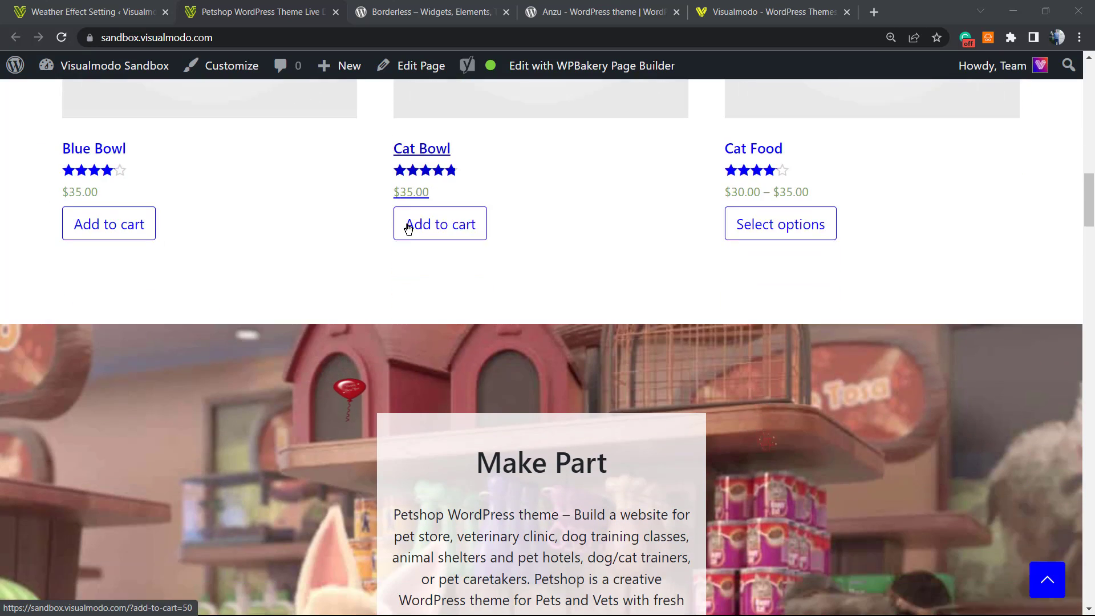
scroll(316, 240, up, 2)
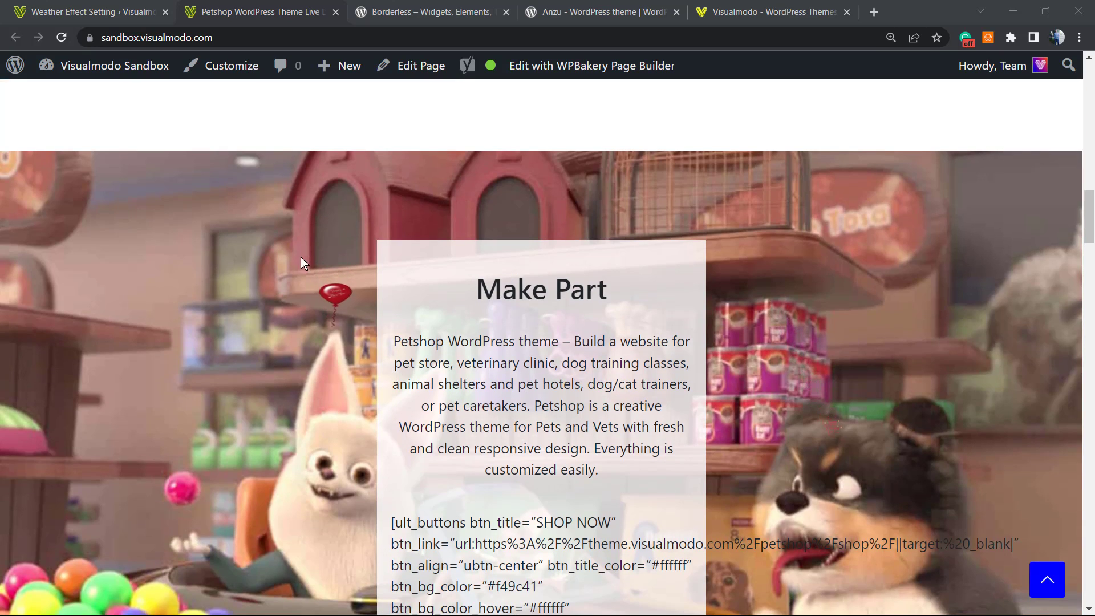
scroll(354, 301, up, 4)
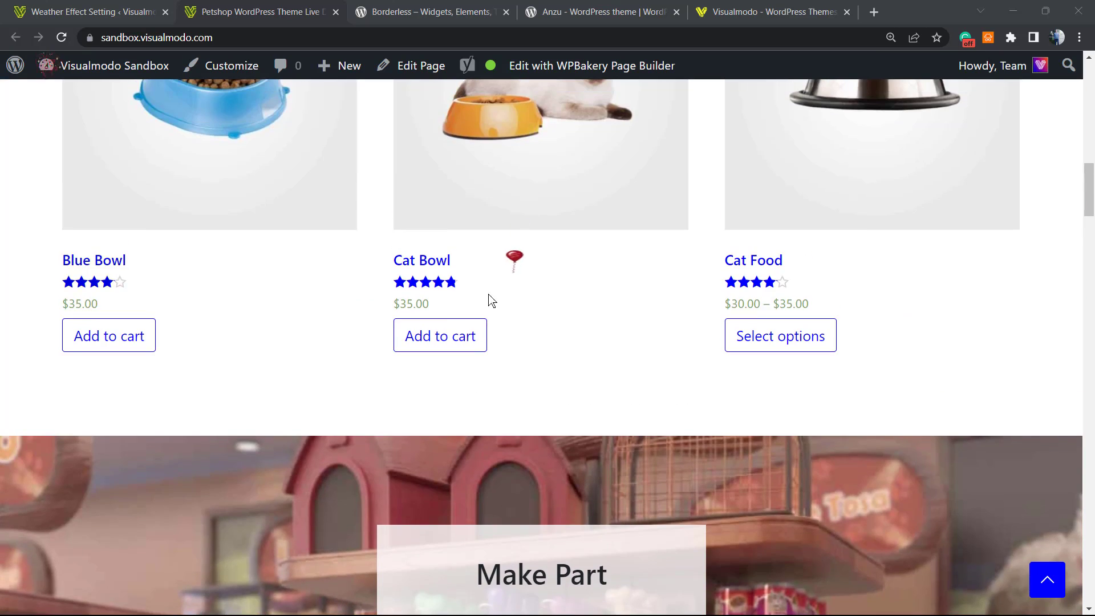
scroll(525, 310, up, 3)
scroll(523, 237, up, 15)
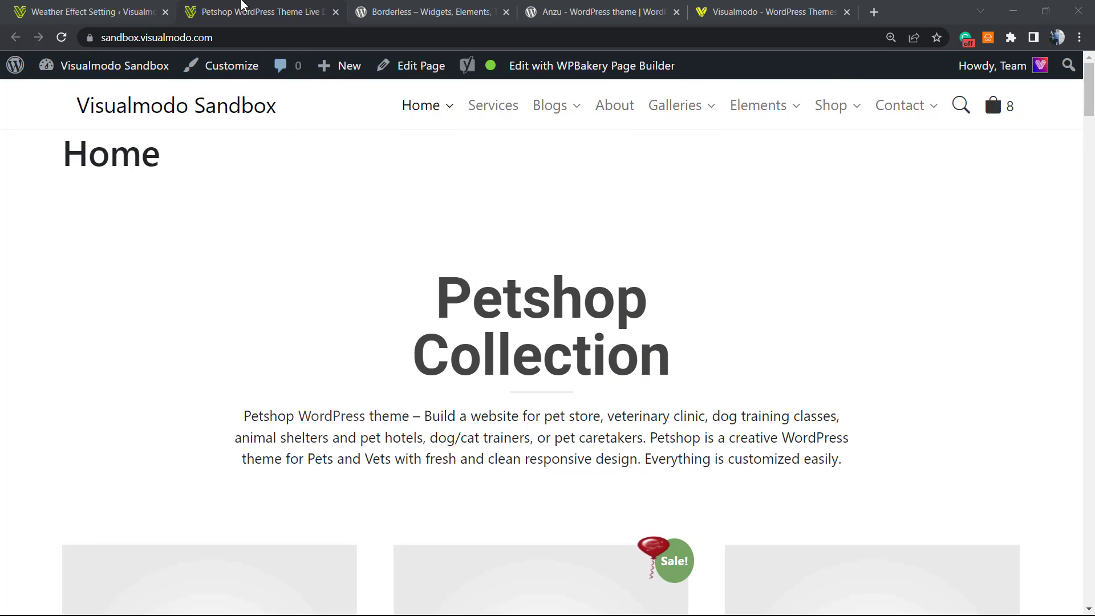
- Return to the Weather Effect settings and select Newyear Balloon 3 as the New Year falling balloon
click(115, 12)
scroll(538, 318, down, 5)
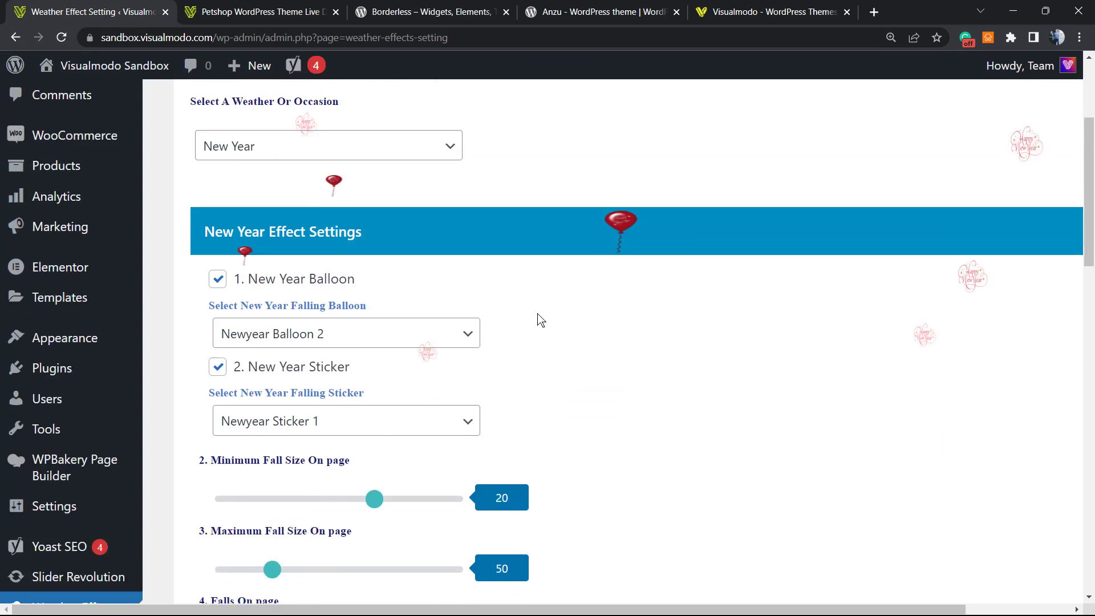
scroll(551, 323, up, 1)
scroll(525, 315, down, 2)
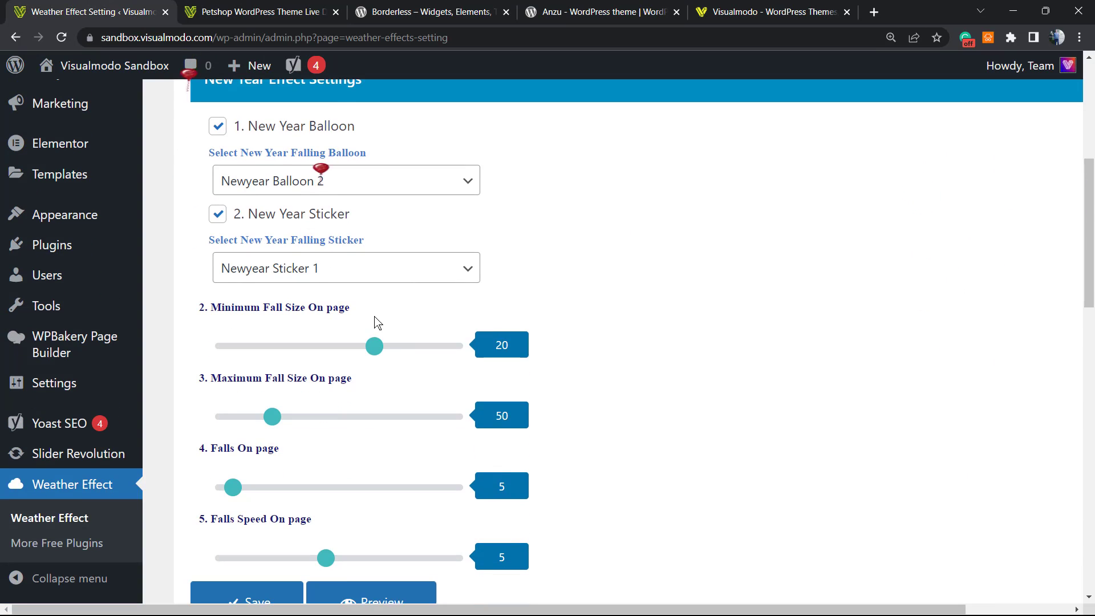
scroll(283, 352, up, 2)
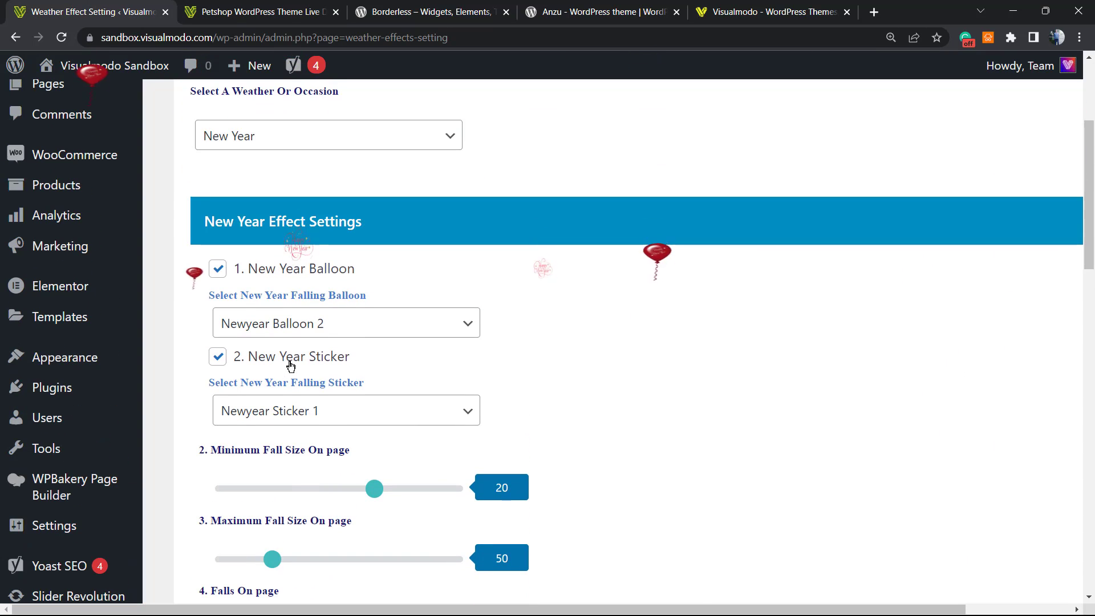
click(368, 325)
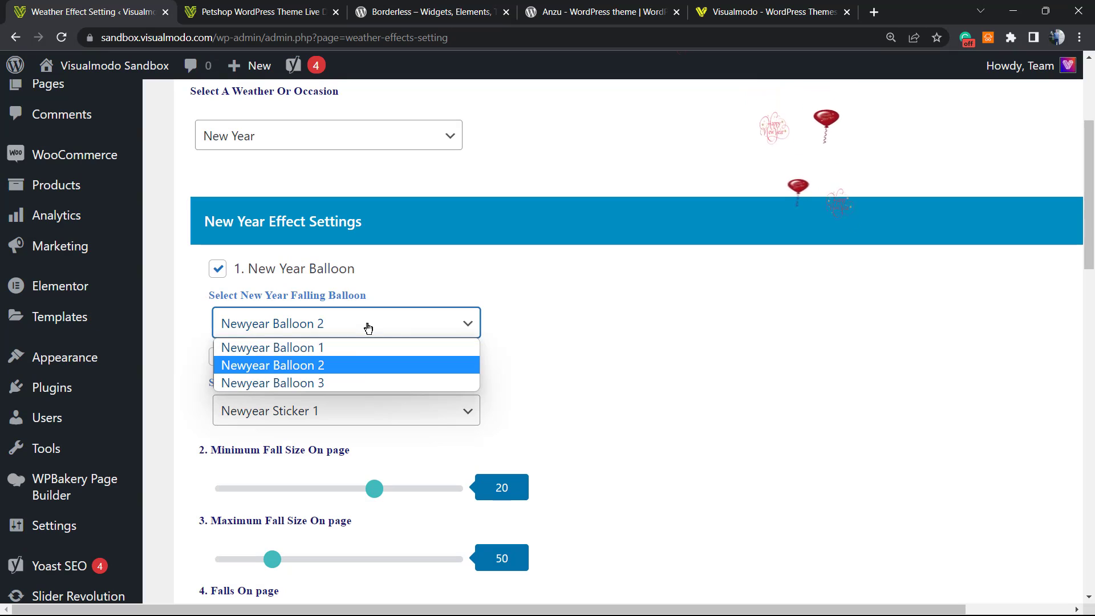
click(333, 383)
- Select Newyear Sticker 2 as the New Year falling sticker
click(347, 416)
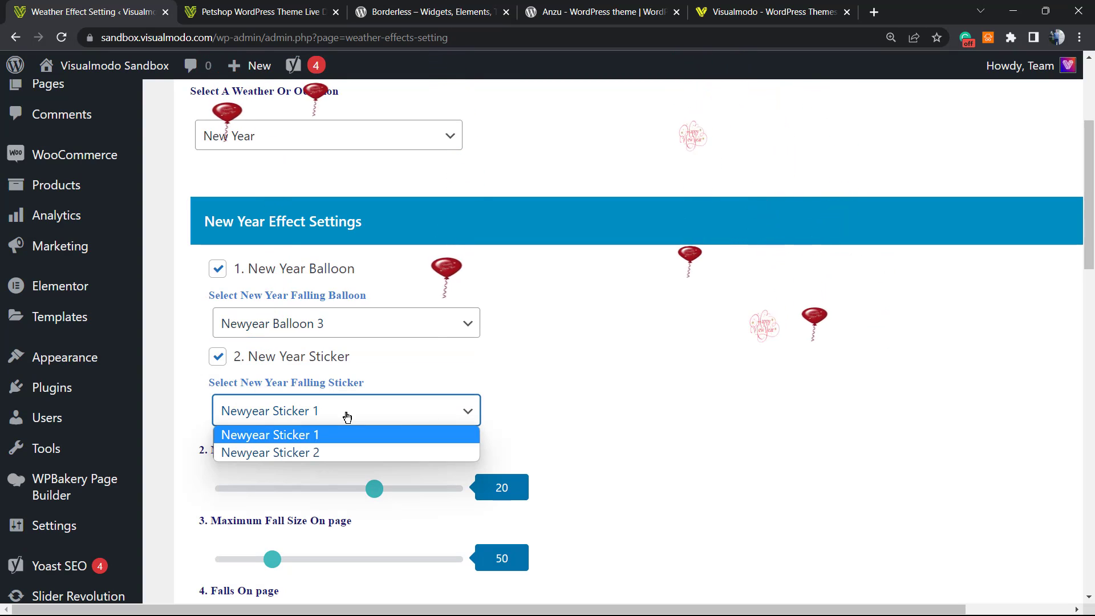
click(362, 441)
key(Down)
scroll(422, 422, down, 1)
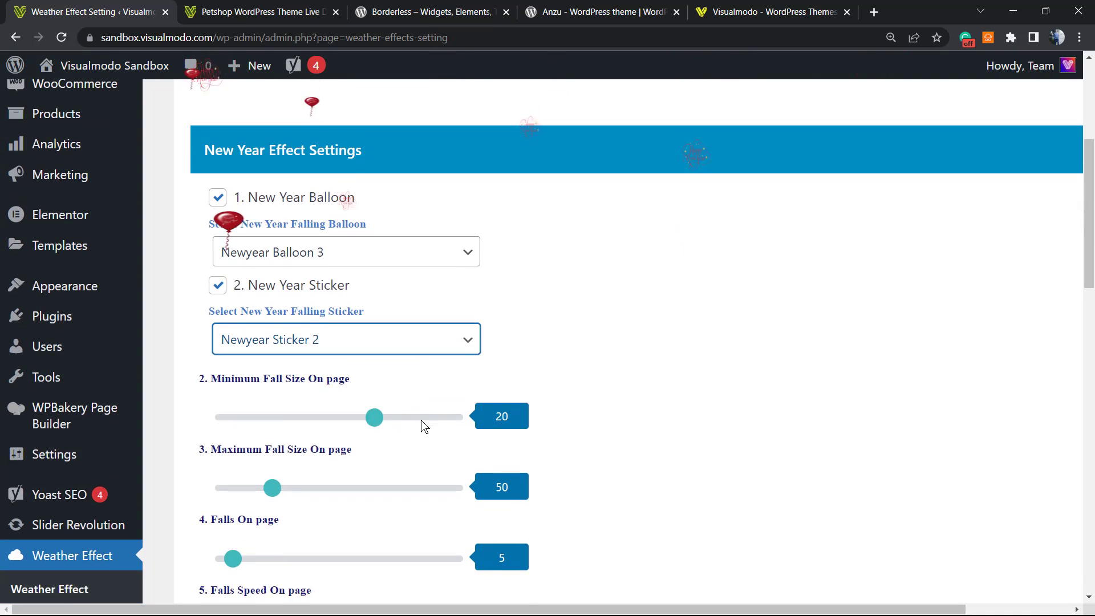
- Set the New Year effect's falls speed to 3, then save the settings and open the site preview
scroll(298, 433, down, 1)
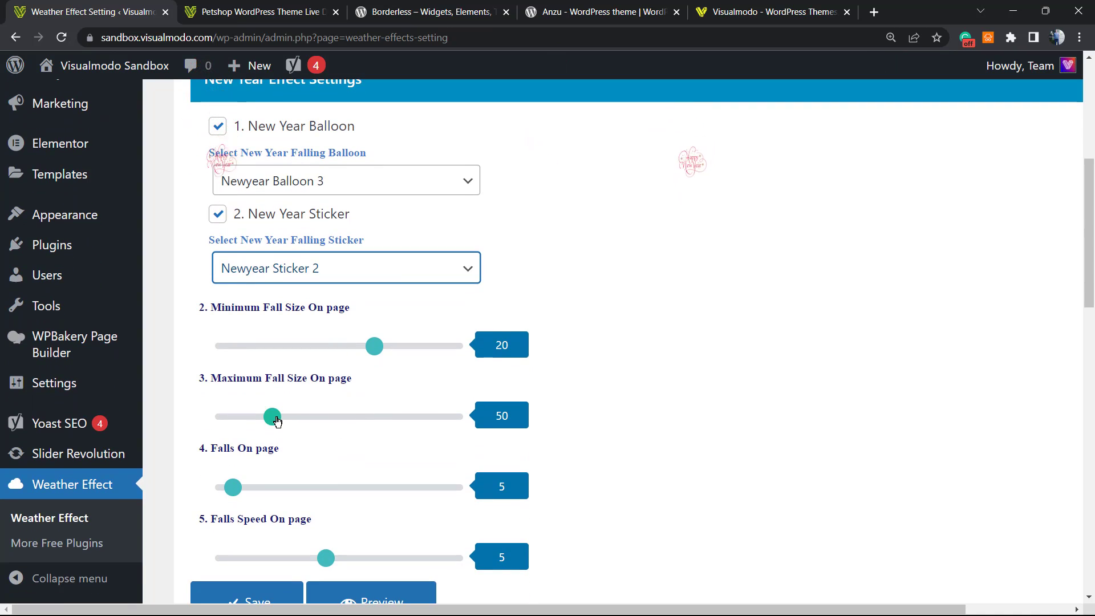
scroll(266, 470, down, 1)
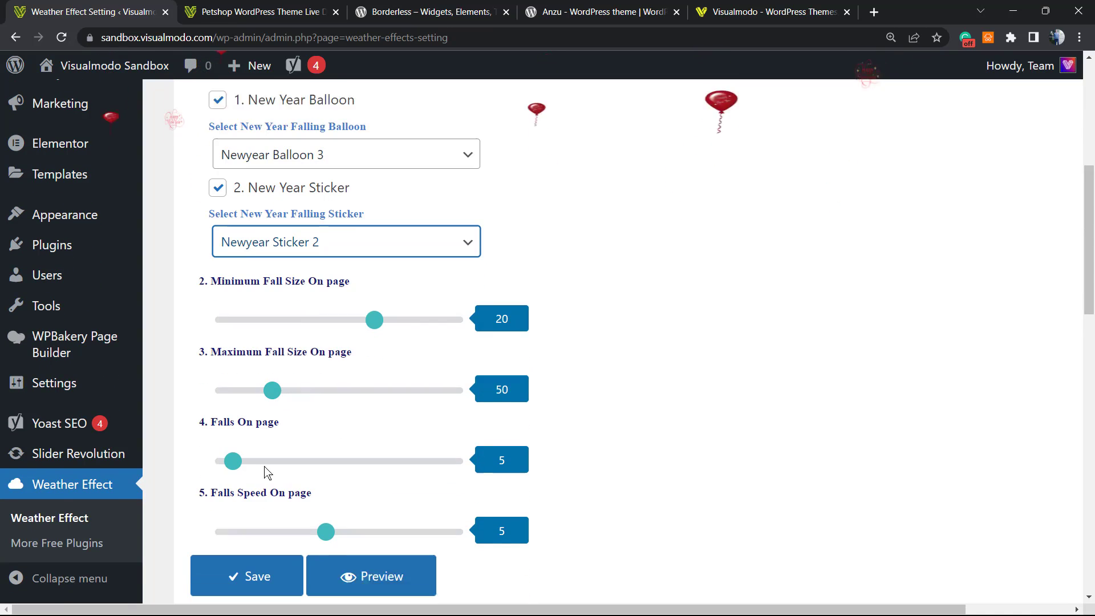
scroll(320, 474, down, 1)
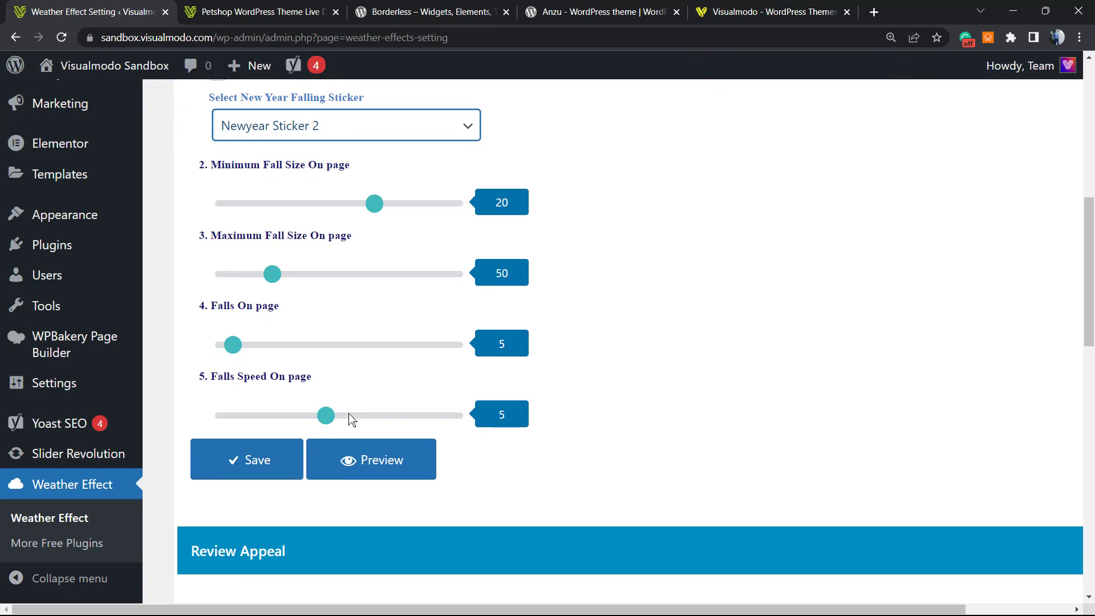
drag(327, 421, 274, 420)
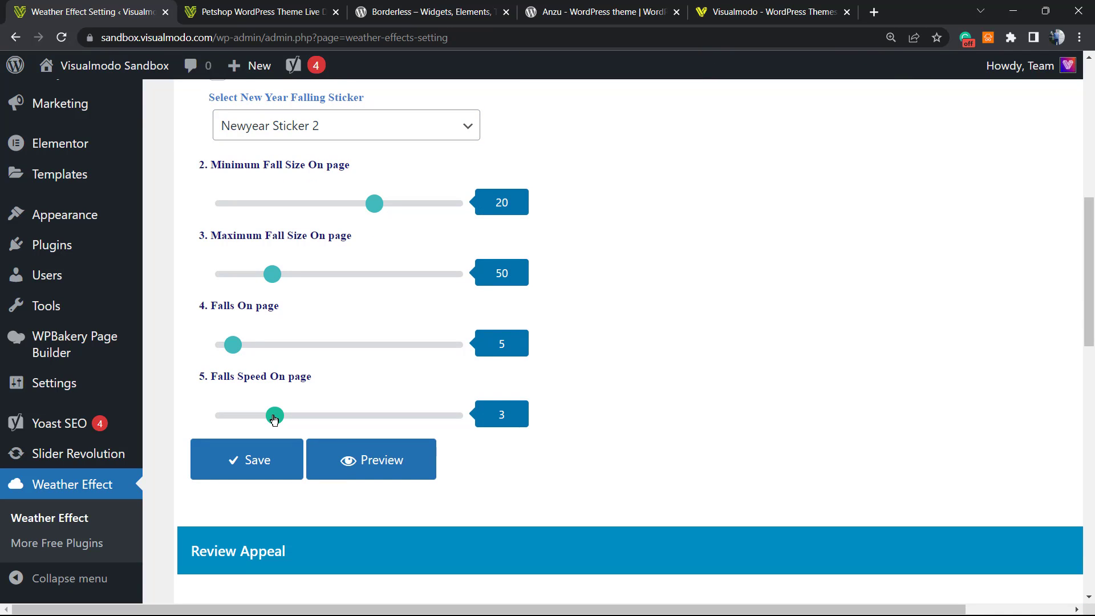
click(254, 456)
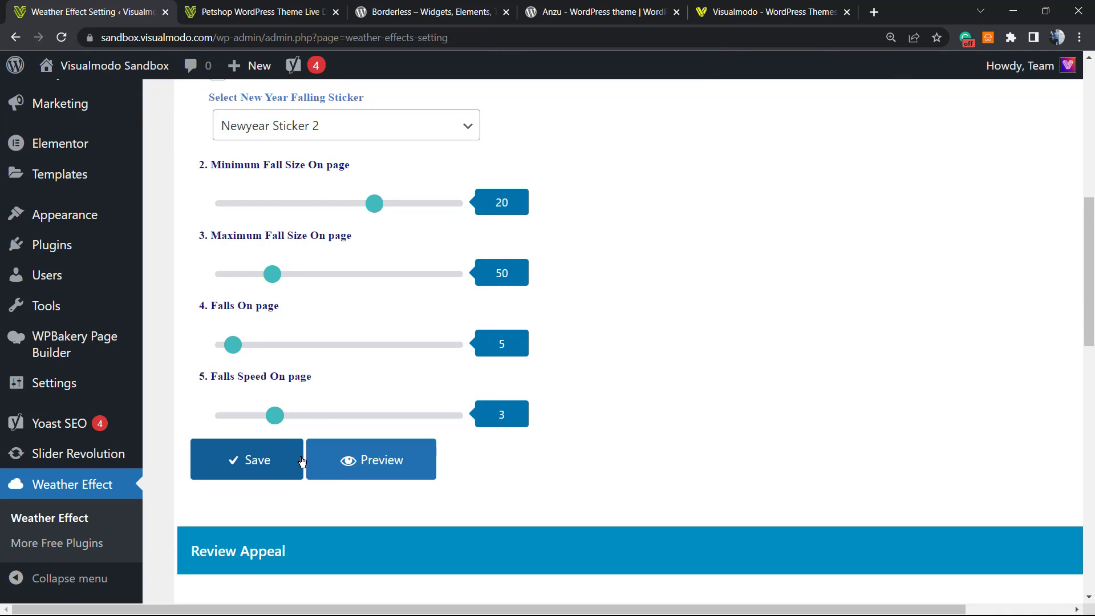
click(354, 473)
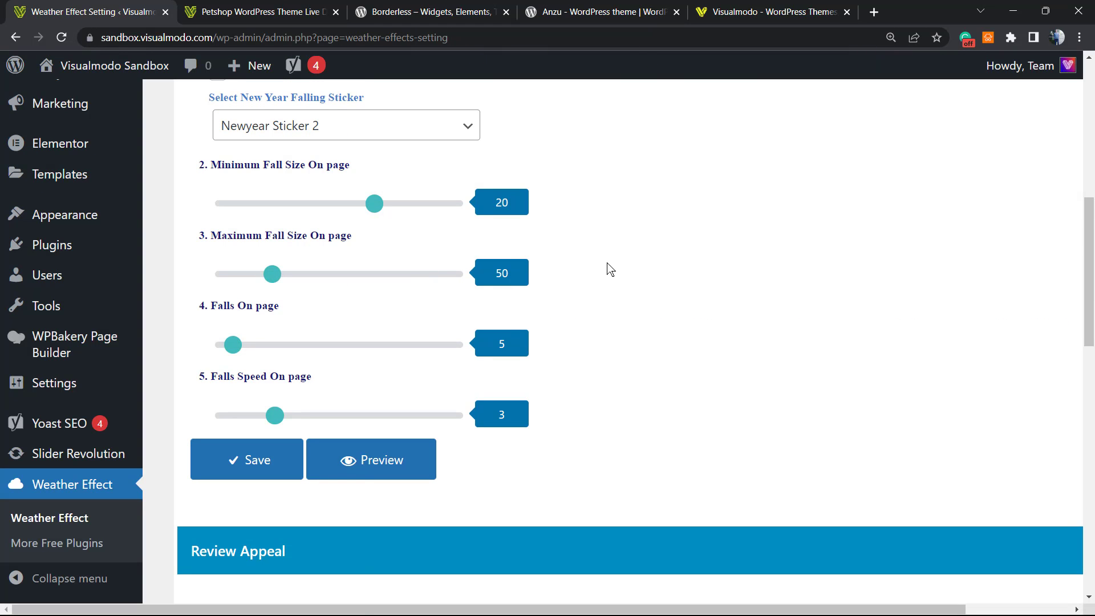
- Set the New Year effect's minimum fall size to 10 and its maximum fall size to 30
scroll(607, 264, up, 9)
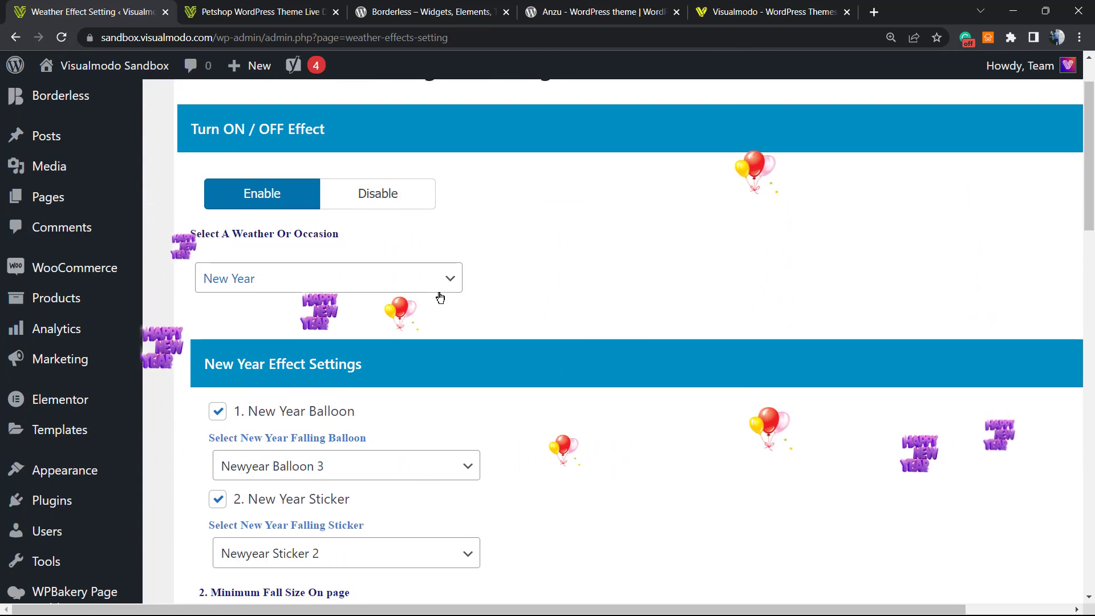
scroll(456, 296, down, 1)
scroll(509, 297, down, 7)
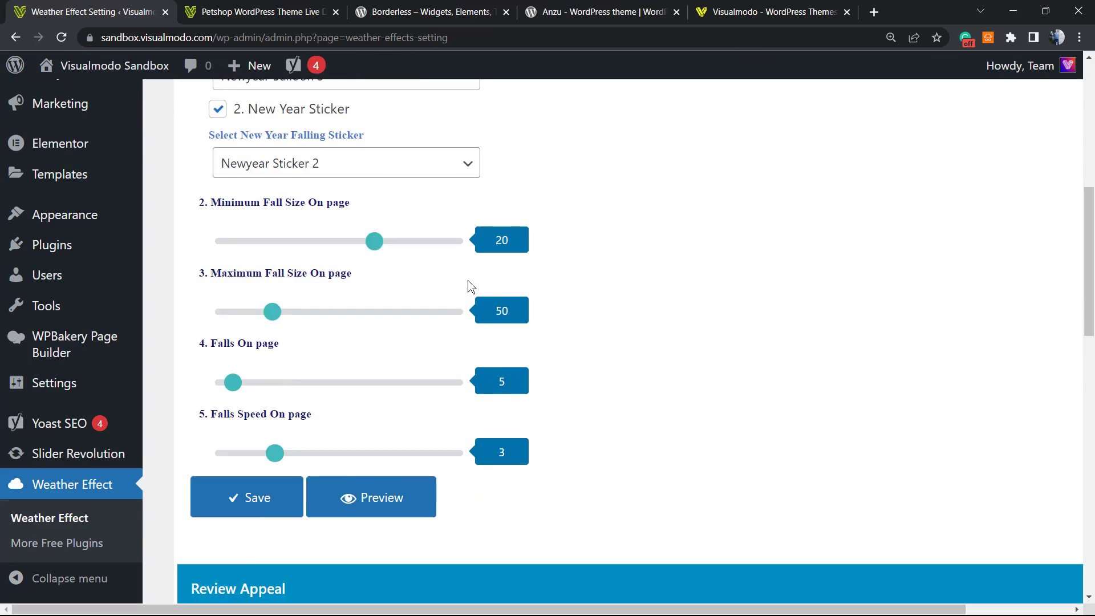
scroll(351, 340, up, 2)
drag(373, 275, 295, 276)
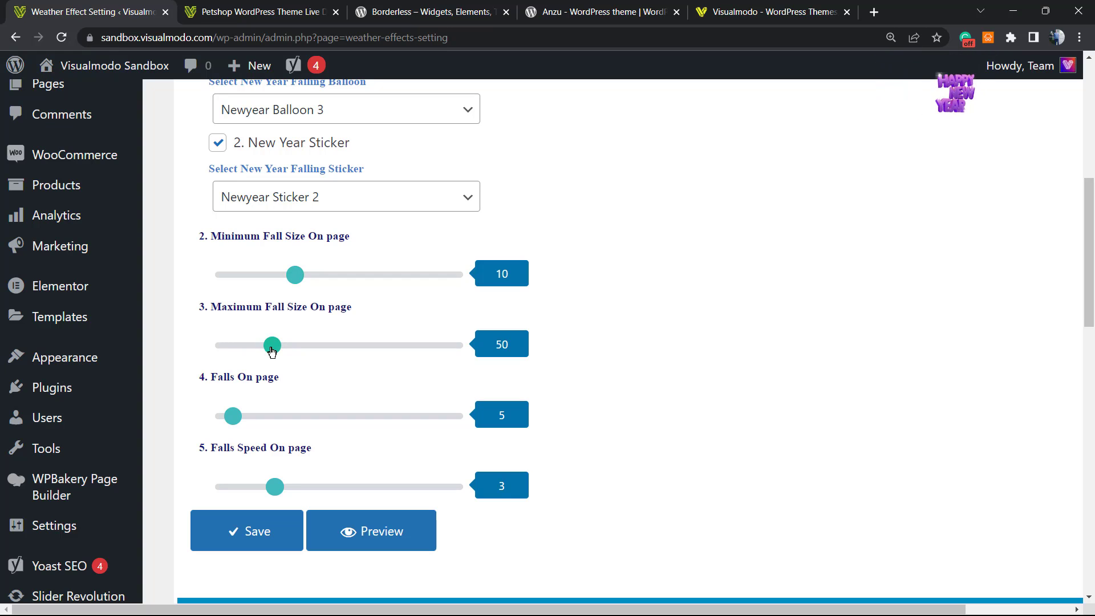
drag(270, 349, 249, 352)
- Save the New Year effect with the new fall sizes and preview it on the site
scroll(399, 285, up, 4)
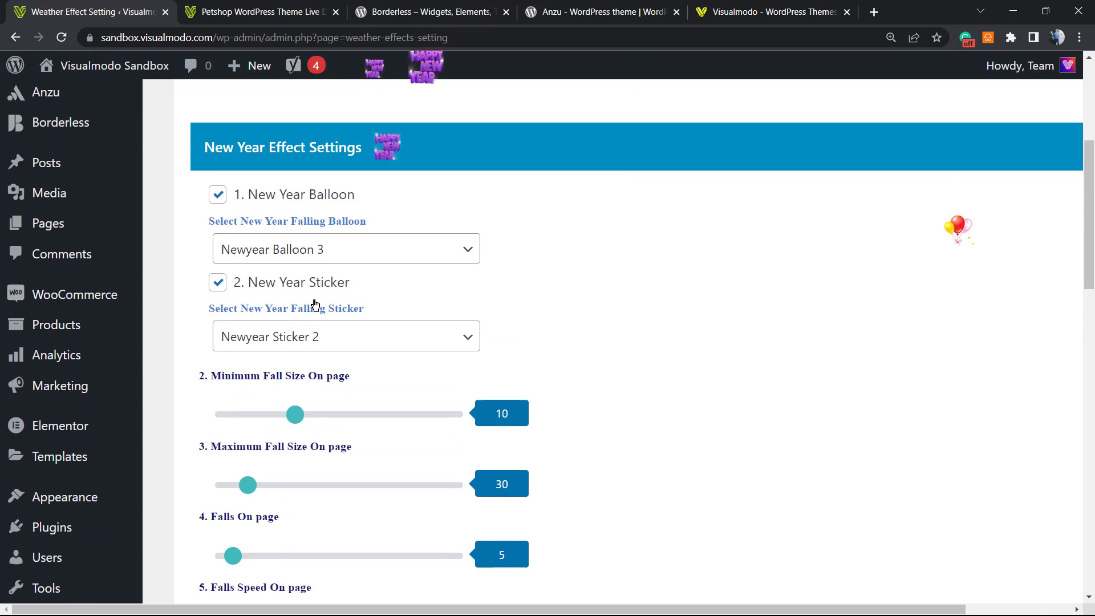
scroll(422, 279, down, 5)
scroll(413, 283, down, 6)
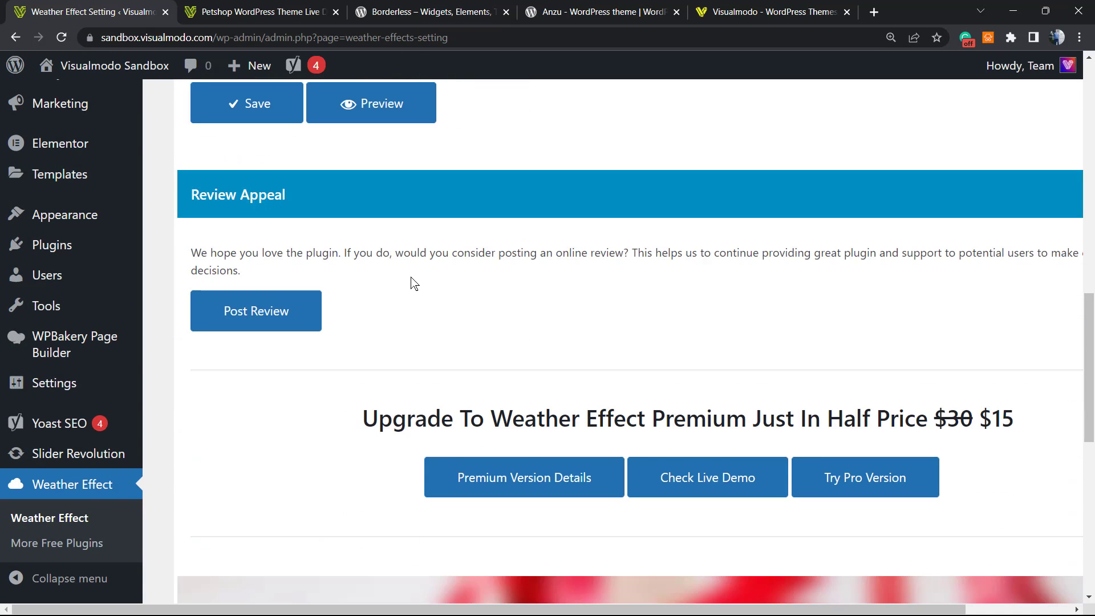
scroll(398, 289, up, 2)
scroll(372, 317, up, 3)
click(257, 381)
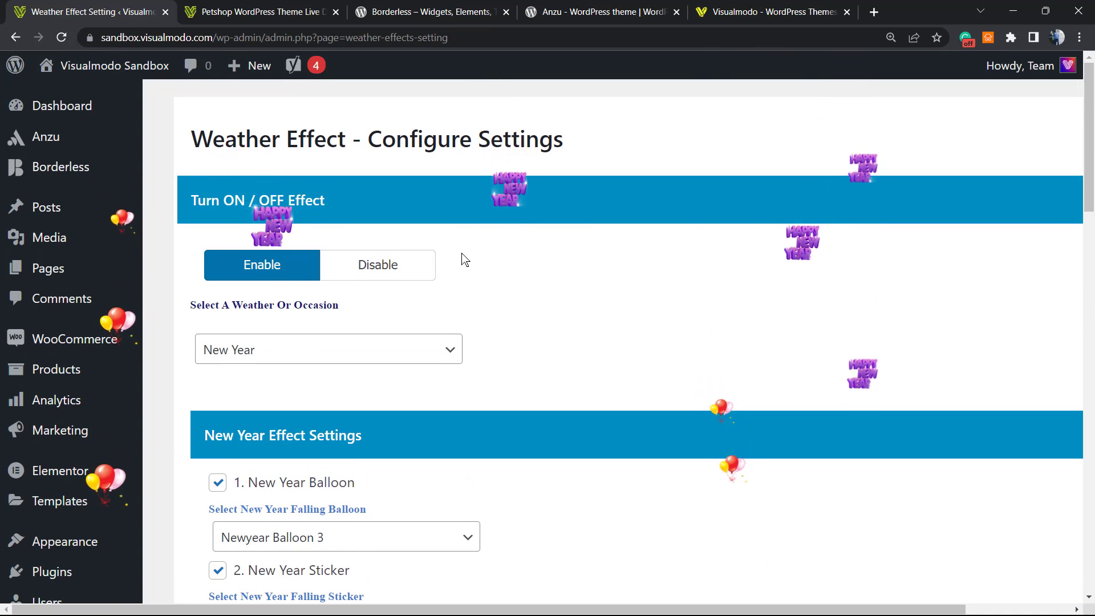
scroll(428, 262, down, 8)
click(350, 469)
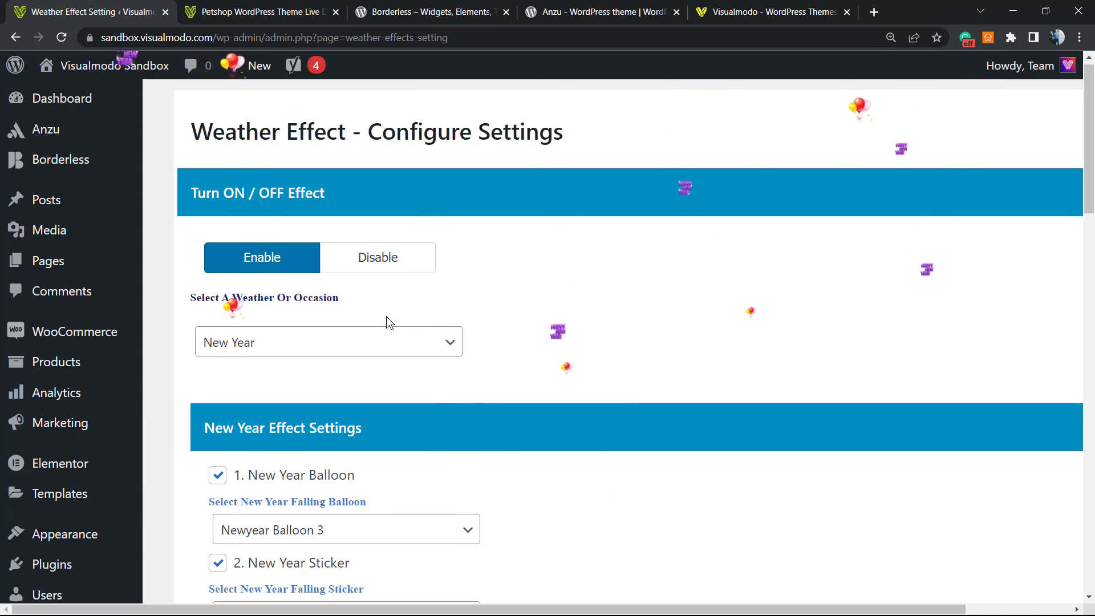
- Switch to the WordPress.org page of the Borderless plugin and examine its title and banner
scroll(357, 332, down, 1)
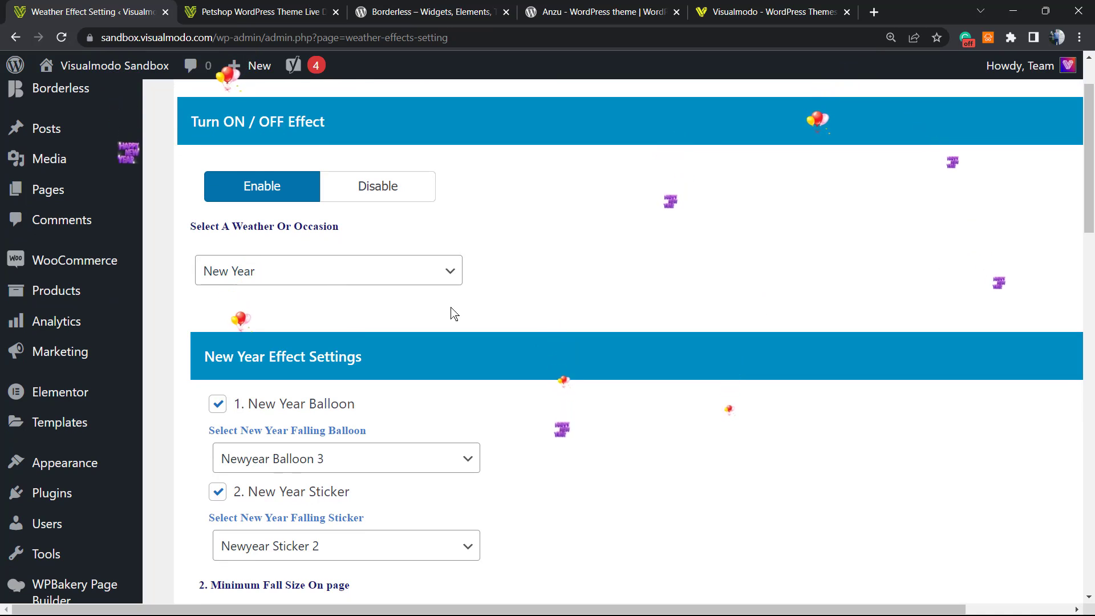
click(393, 13)
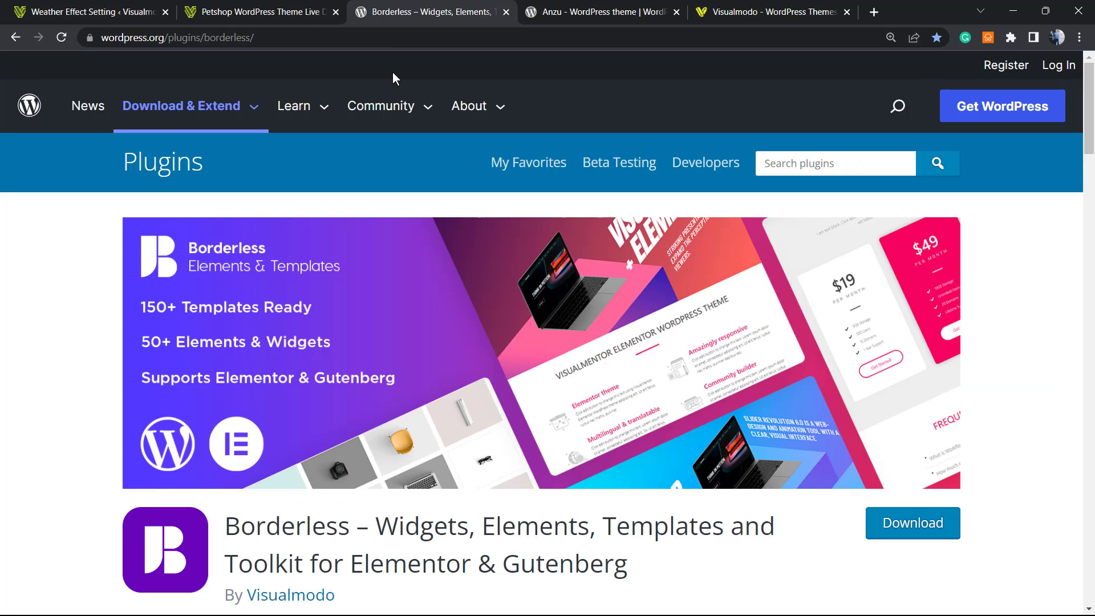
triple_click(289, 522)
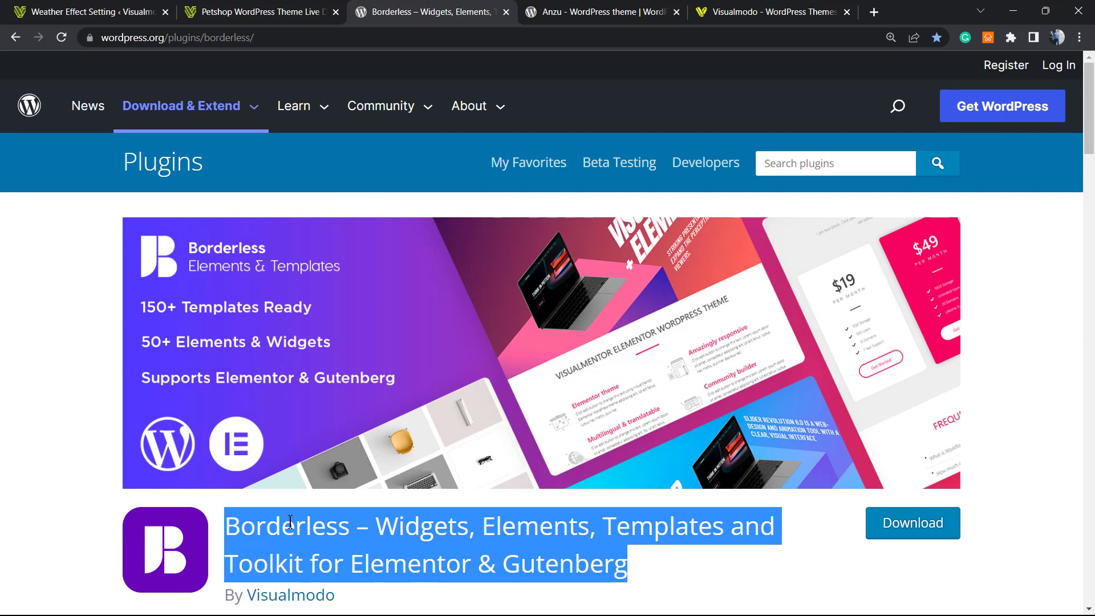
click(320, 522)
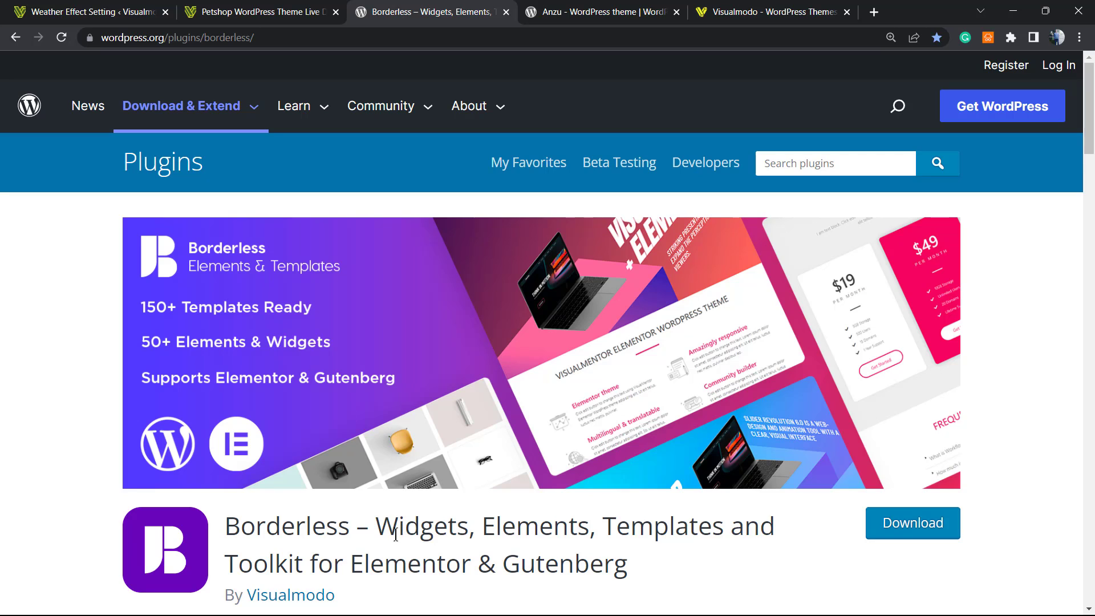
- Switch to the WordPress.org page of the Anzu theme and look over its name and details
click(576, 6)
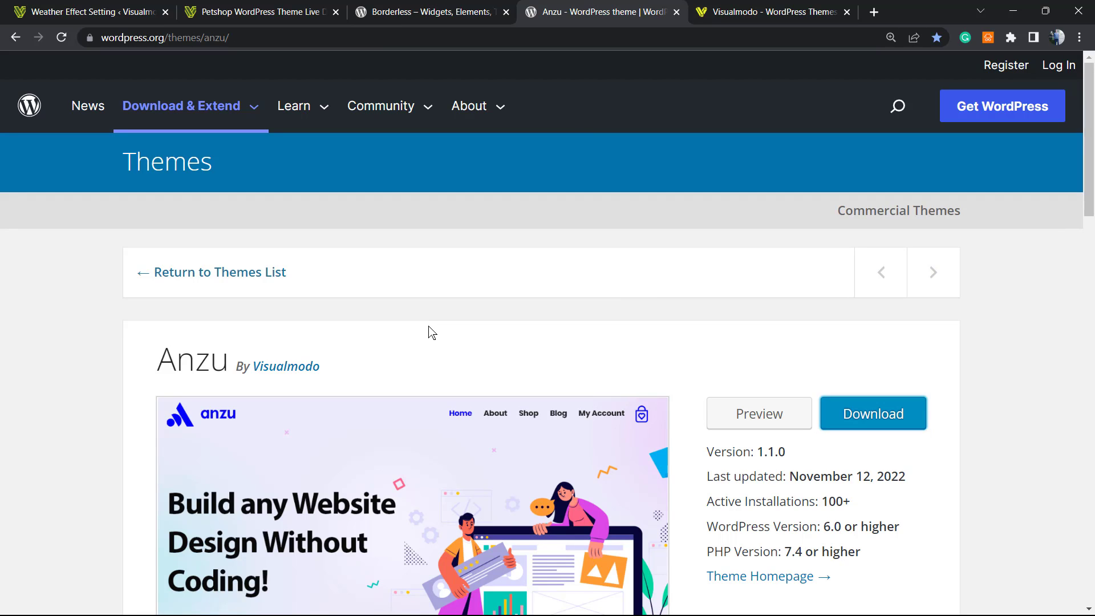
double_click(207, 347)
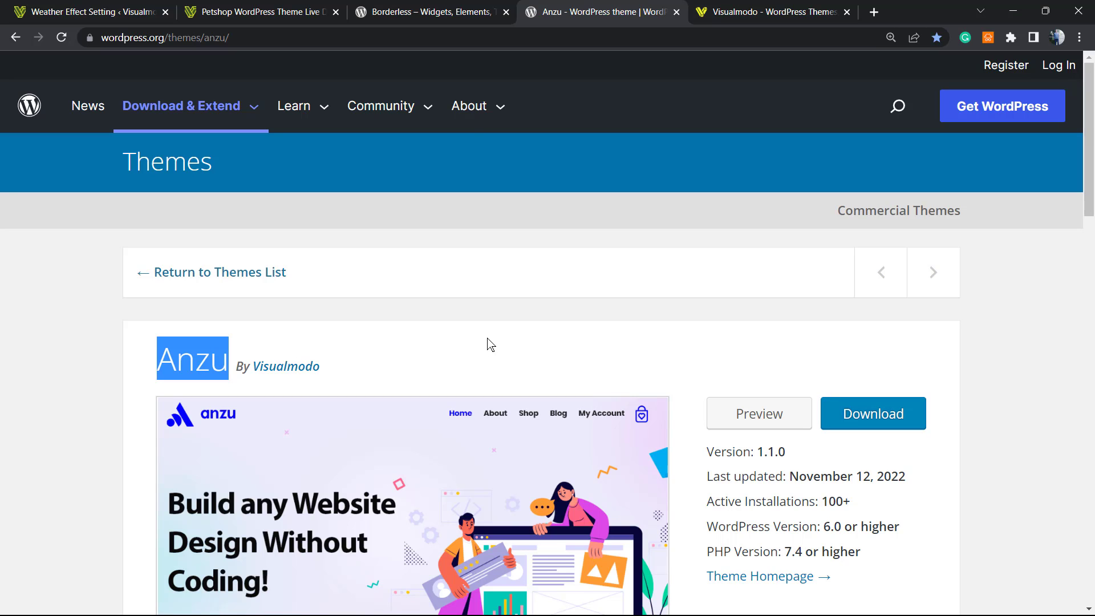
scroll(540, 351, down, 3)
scroll(539, 350, up, 3)
- Open the Templates Library on the Visualmodo website and browse through the available starter templates
click(740, 7)
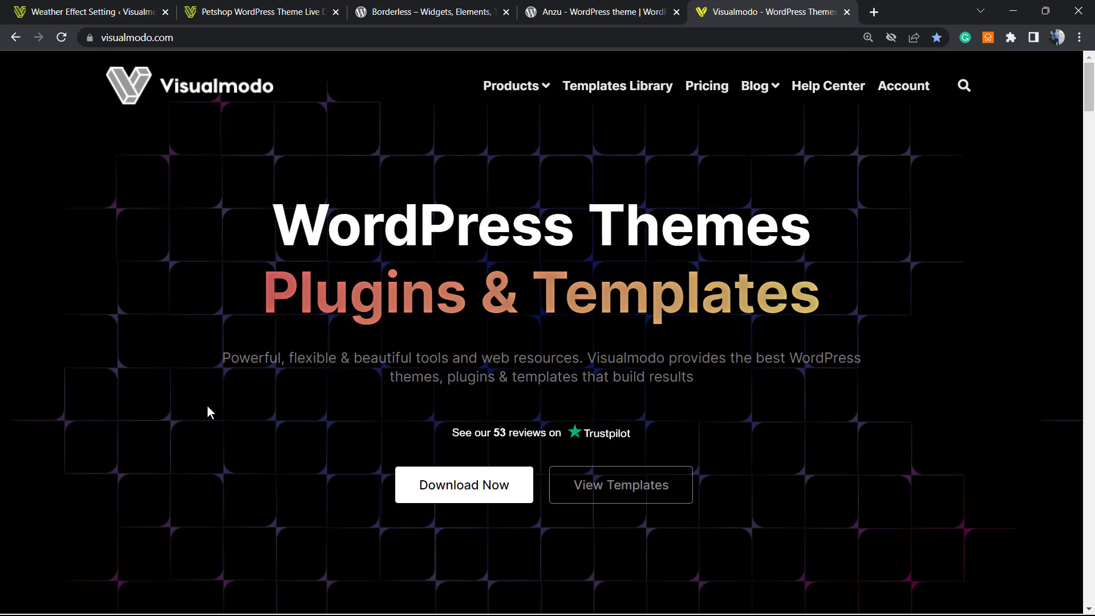
click(632, 100)
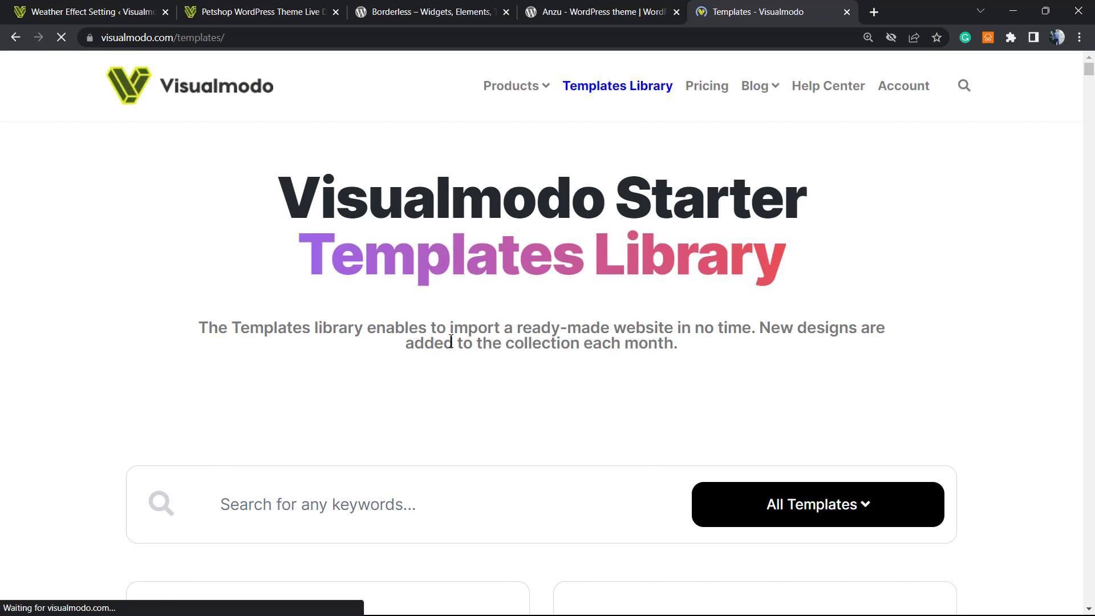
scroll(449, 345, down, 6)
scroll(447, 351, down, 15)
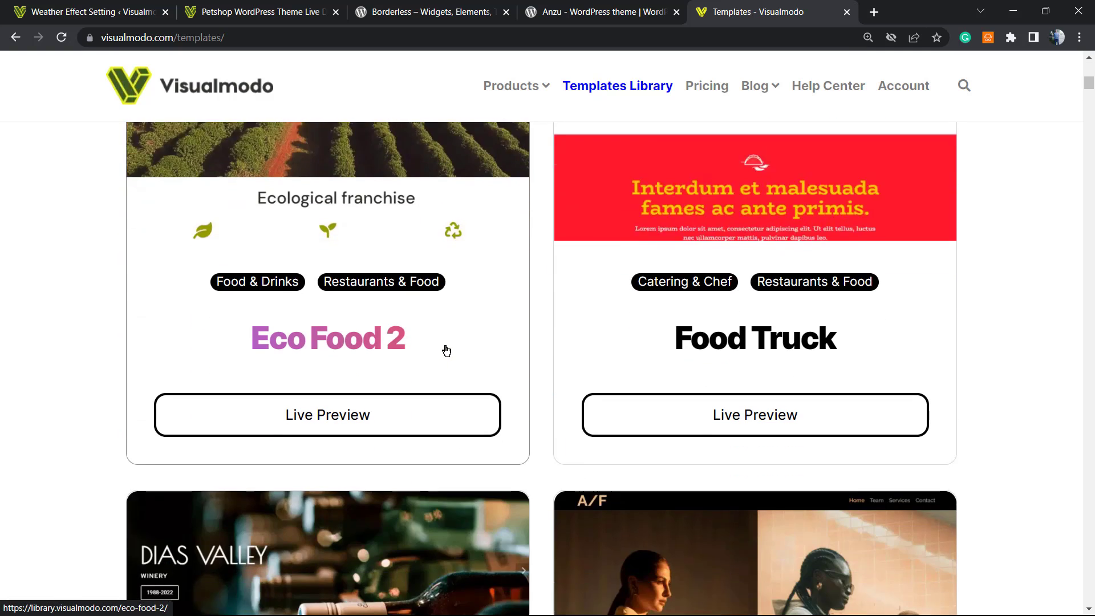
scroll(446, 355, down, 20)
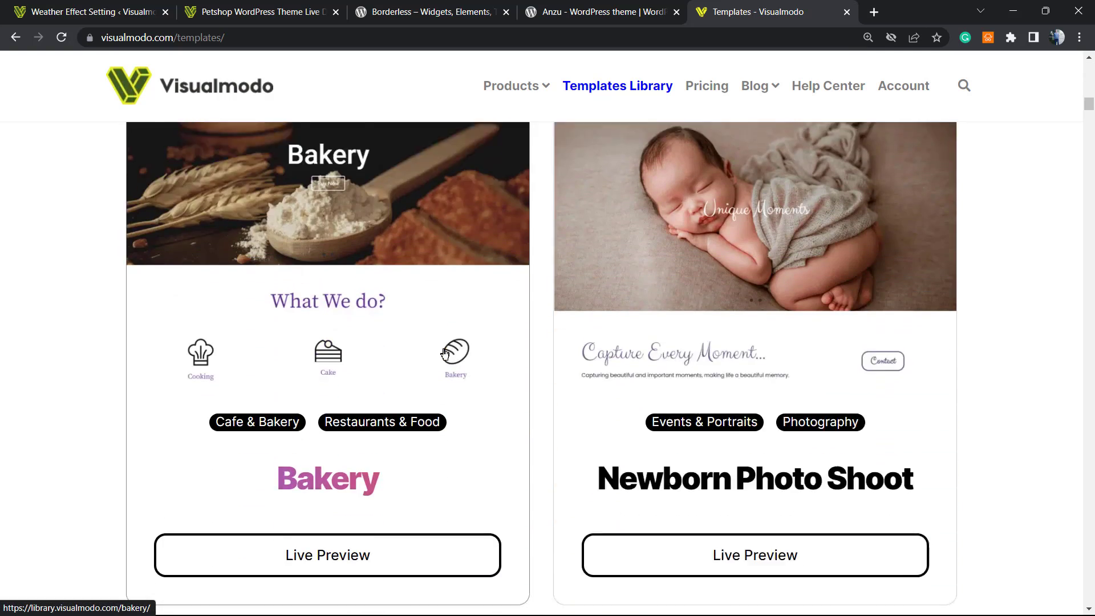
scroll(445, 355, down, 13)
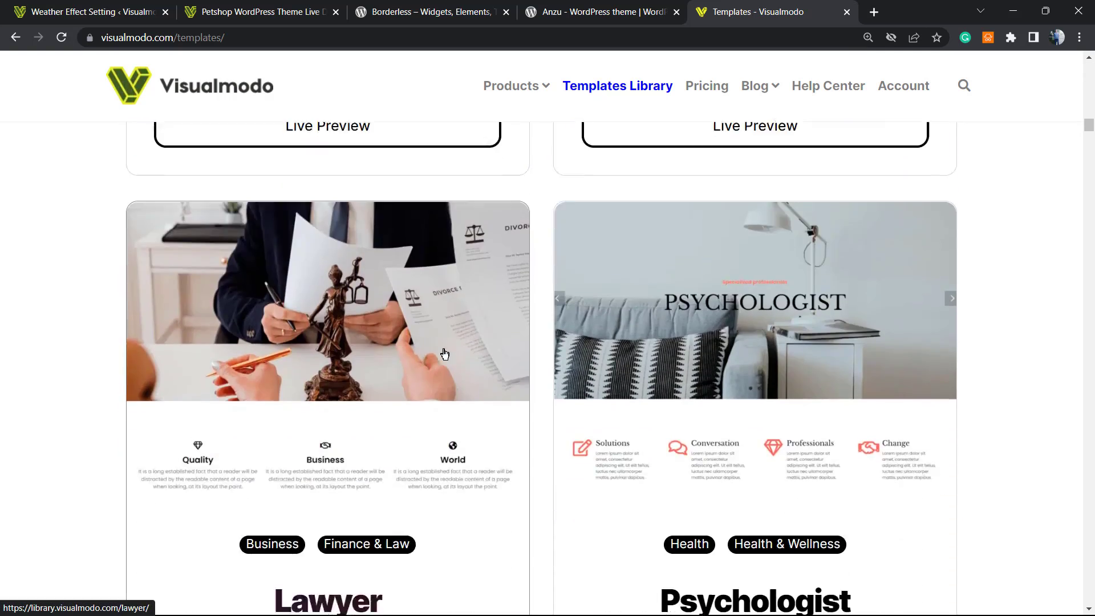
scroll(445, 354, down, 11)
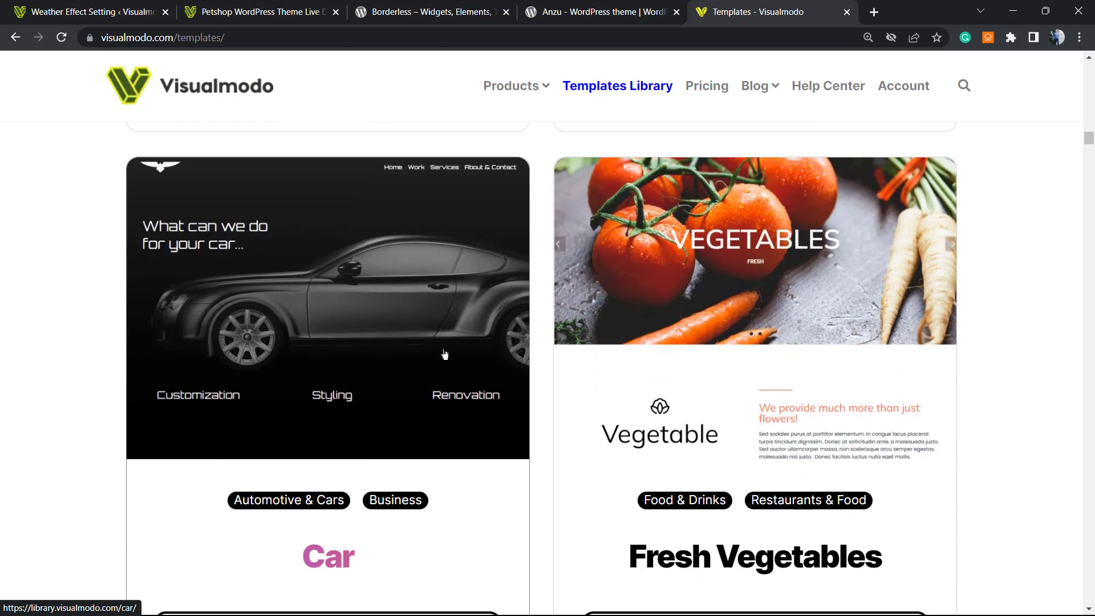
scroll(445, 354, down, 14)
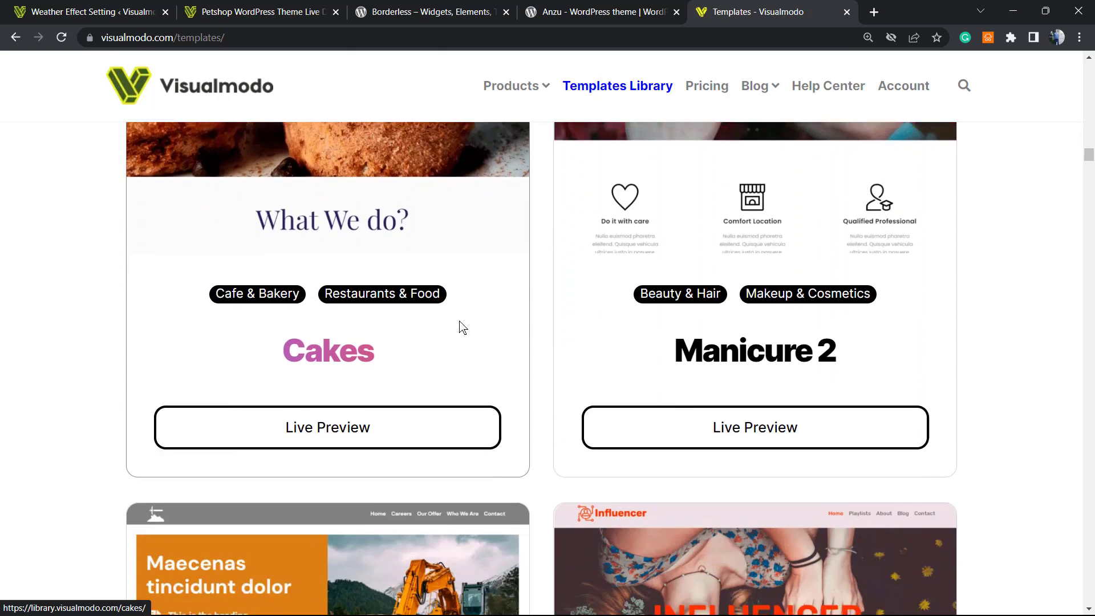
scroll(465, 322, down, 12)
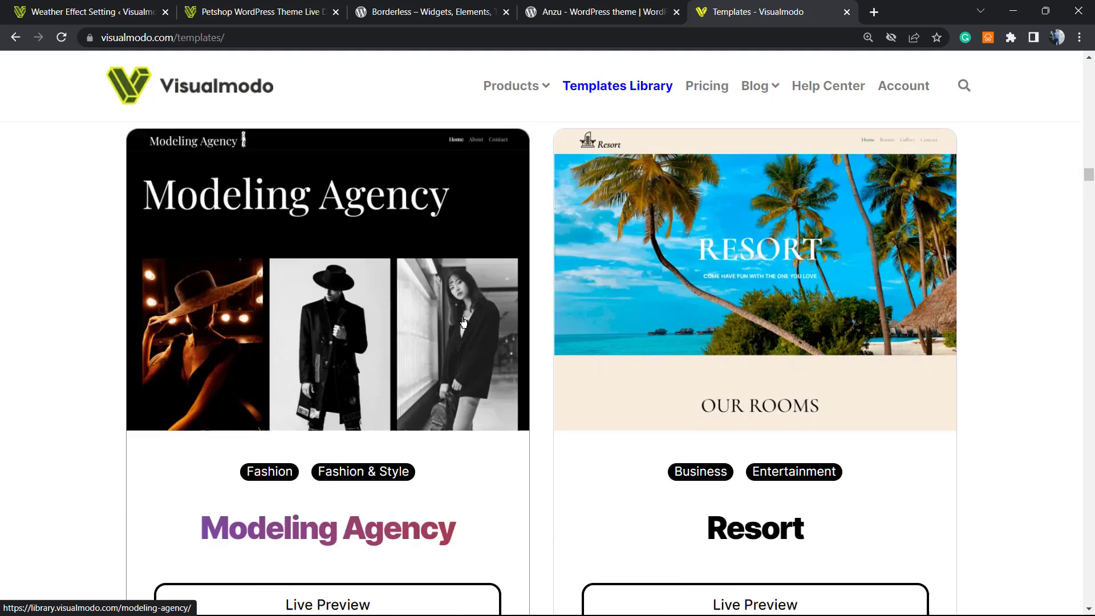
scroll(462, 316, down, 3)
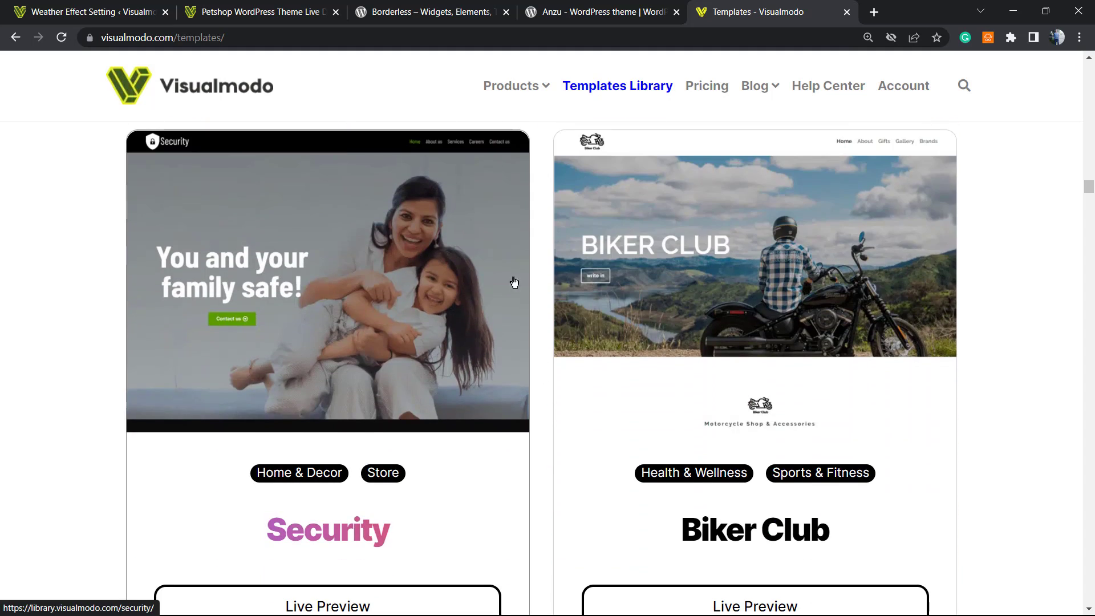